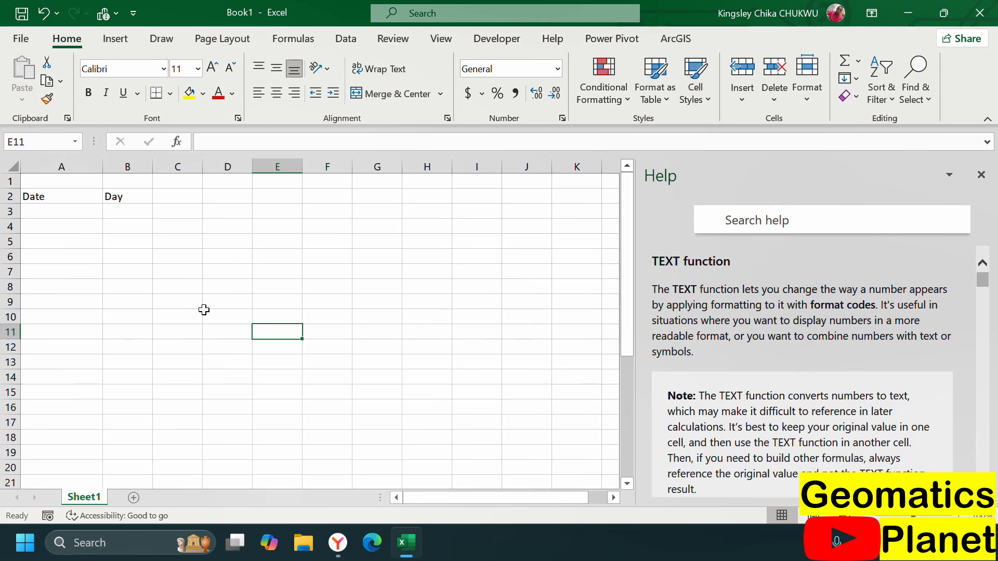
# Enter the date 05/01/2025 in cell A3 under the Date heading.
pyautogui.click(52, 216)
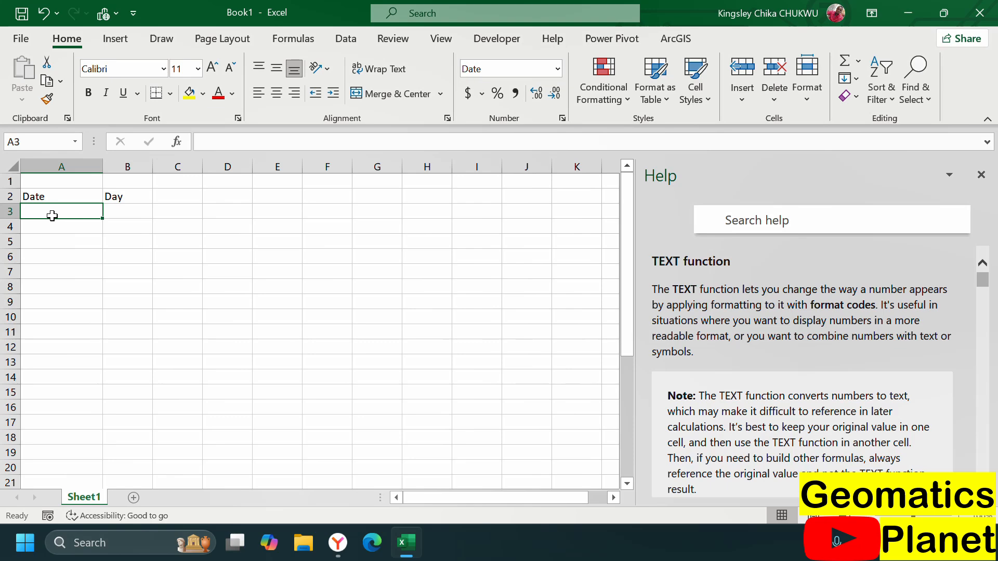
pyautogui.write('05')
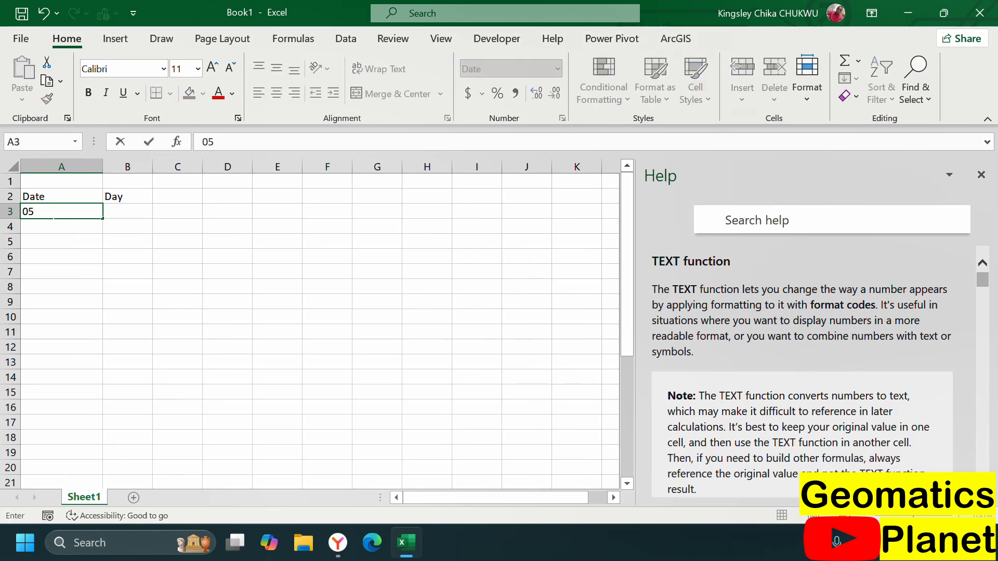
pyautogui.write('/010')
pyautogui.press('BackSpace')
pyautogui.write('/201')
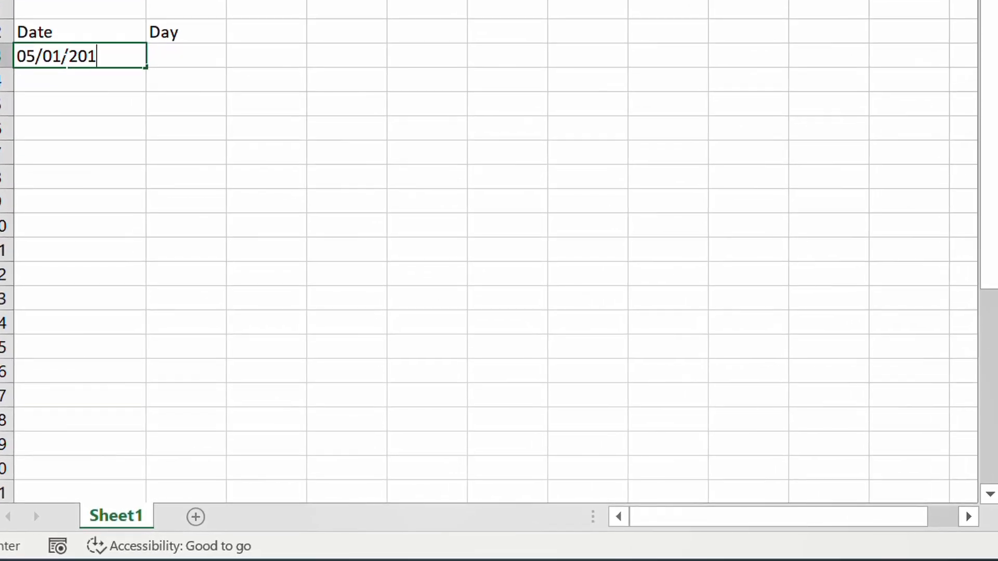
pyautogui.press('BackSpace')
pyautogui.write('25')
pyautogui.press('Return')
# Fill the date series from A3 down column A through 5/31/2025.
pyautogui.click(78, 56)
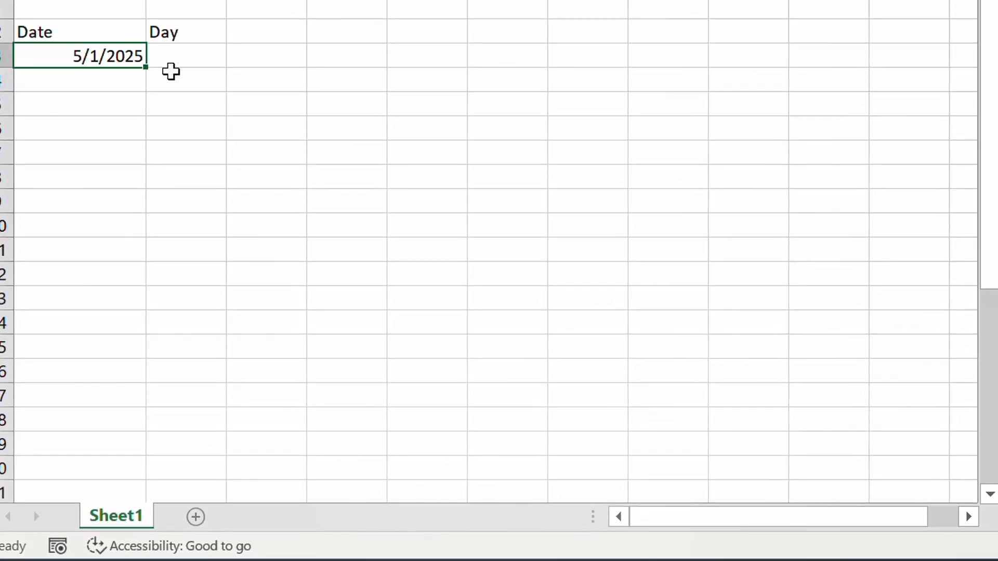
pyautogui.moveTo(145, 68); pyautogui.dragTo(135, 450)
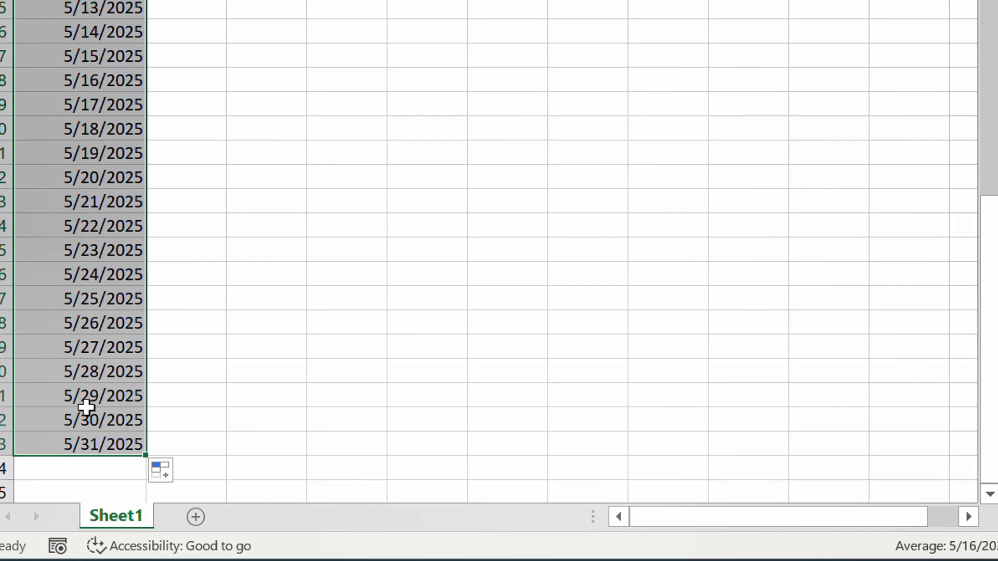
pyautogui.scroll(4, 64, 197)
pyautogui.scroll(2, 65, 197)
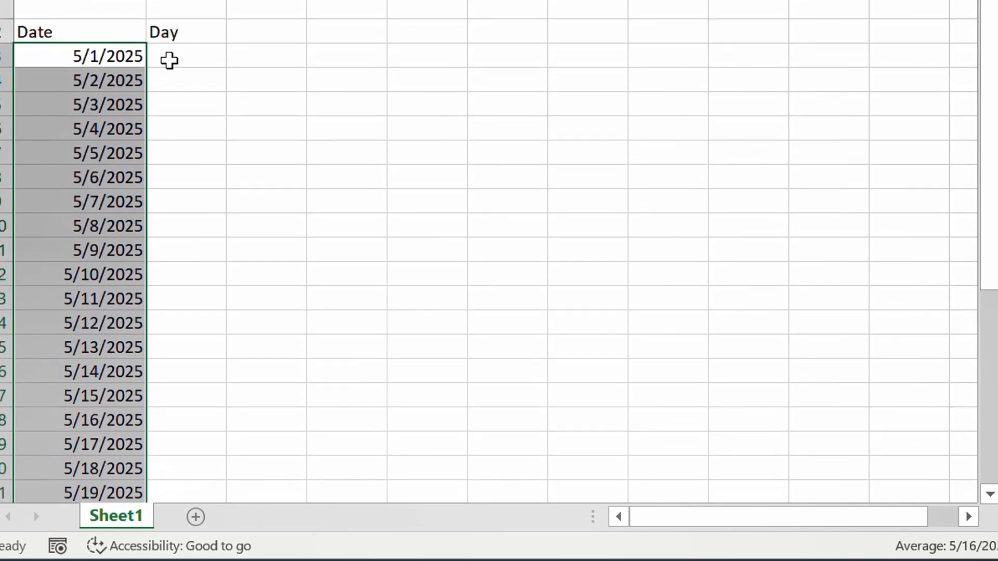
# Widen column B and enter the formula =TEXT(A3,"dddd") in cell B3 under the Day heading.
pyautogui.click(174, 56)
pyautogui.moveTo(226, 0); pyautogui.dragTo(283, 0)
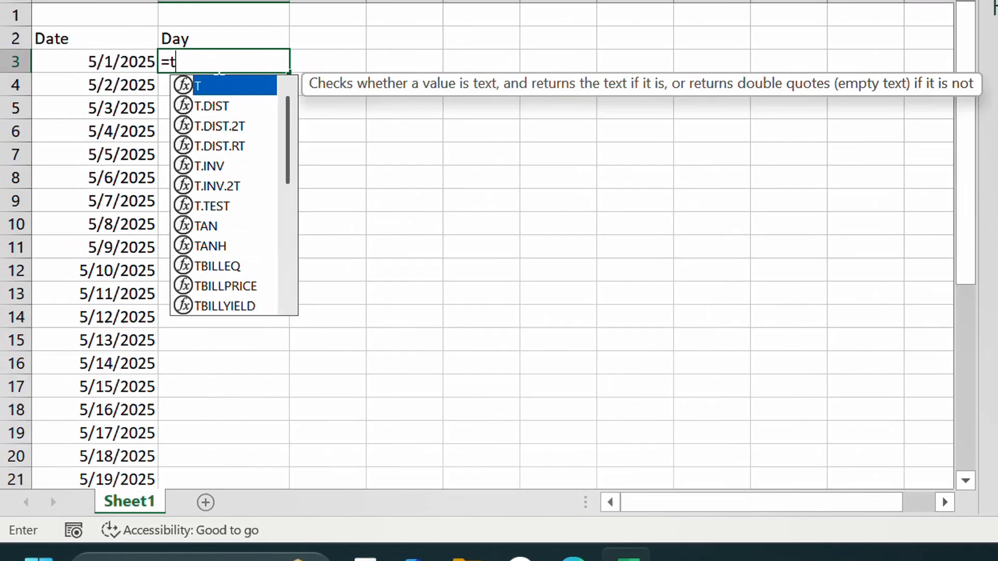
pyautogui.write('ext(')
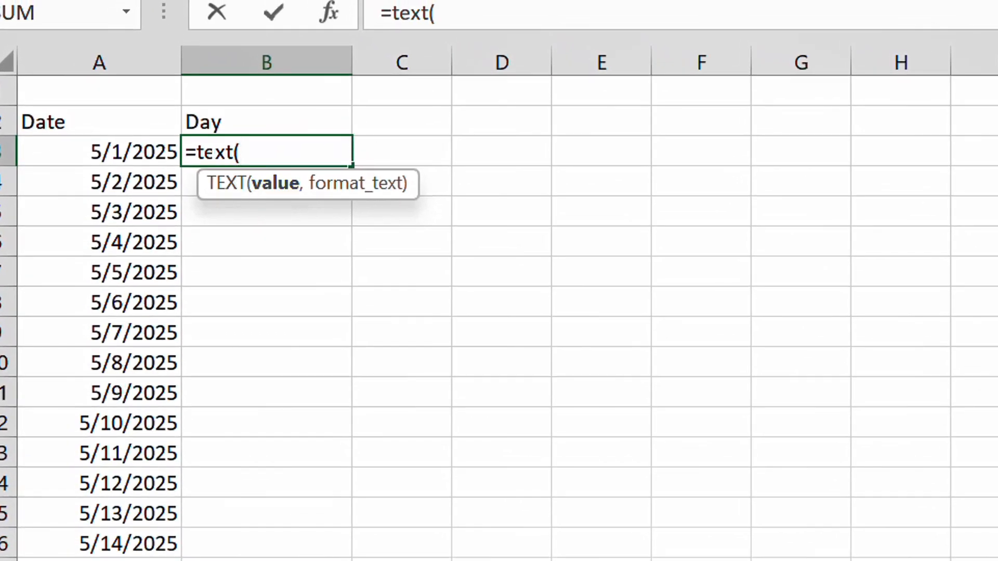
pyautogui.click(139, 154)
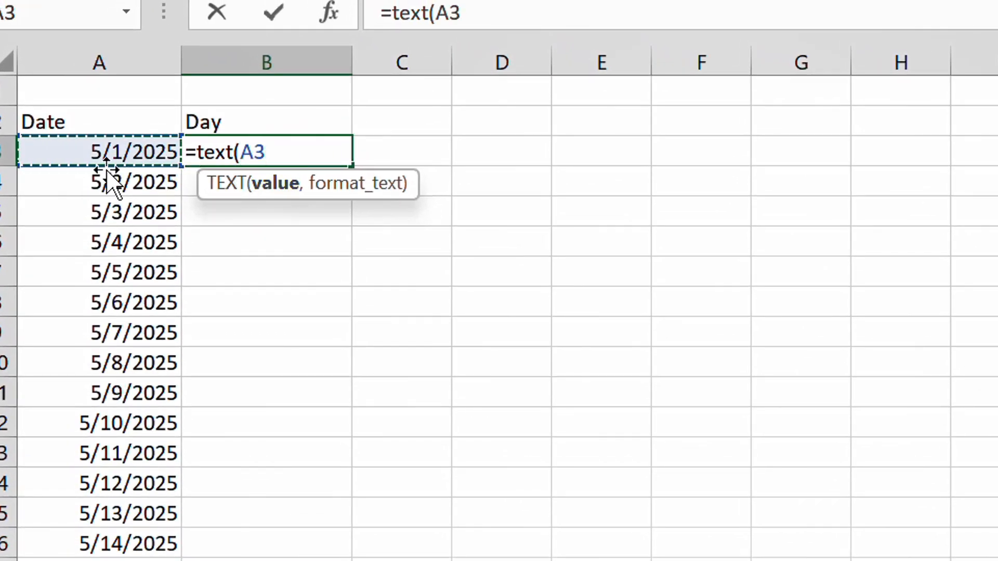
pyautogui.write(',')
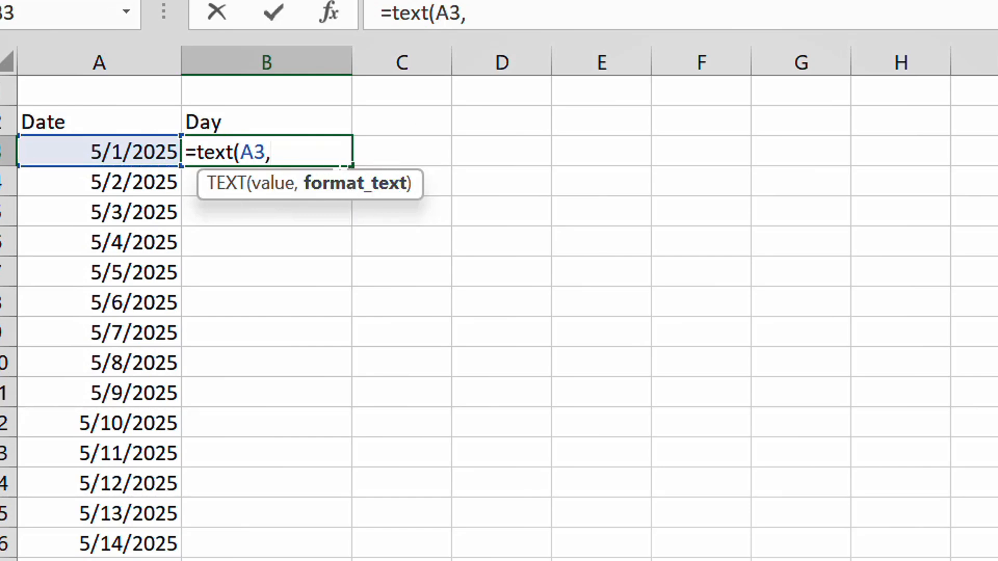
pyautogui.write('"dddd')
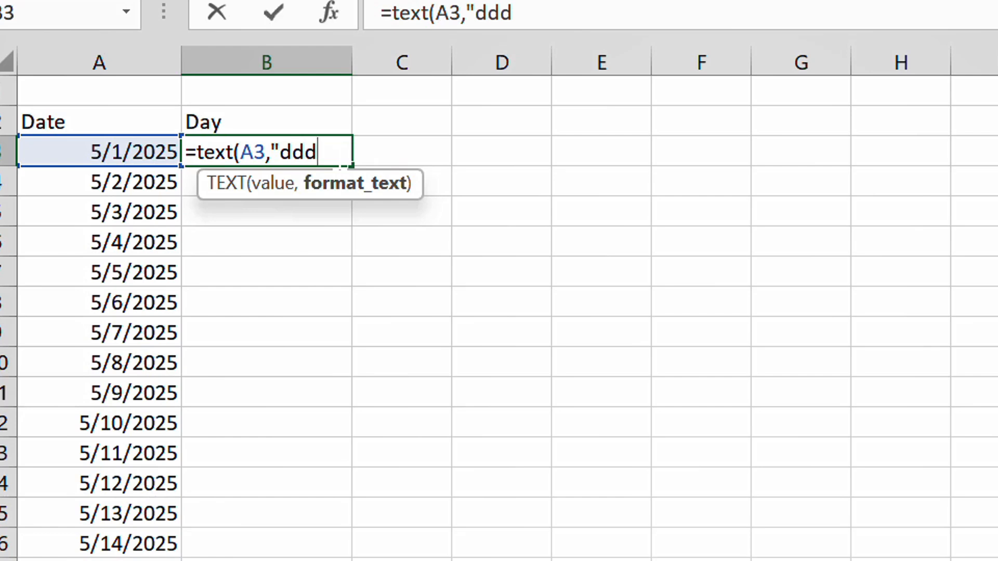
pyautogui.write('")')
pyautogui.press('Return')
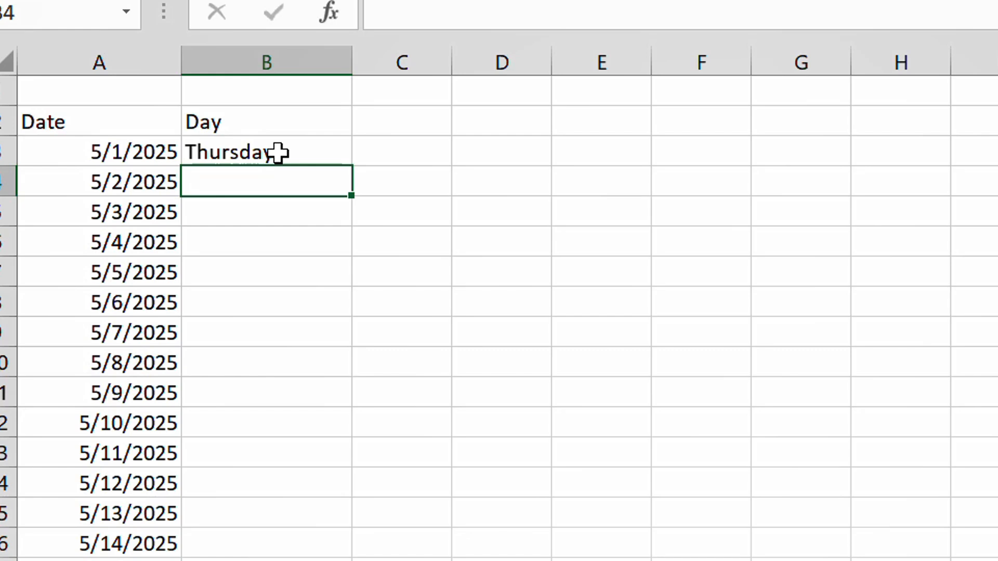
# Enter the bracketed version of the weekday formula, =(TEXT(A3,"dddd")), in cell C3.
pyautogui.click(383, 153)
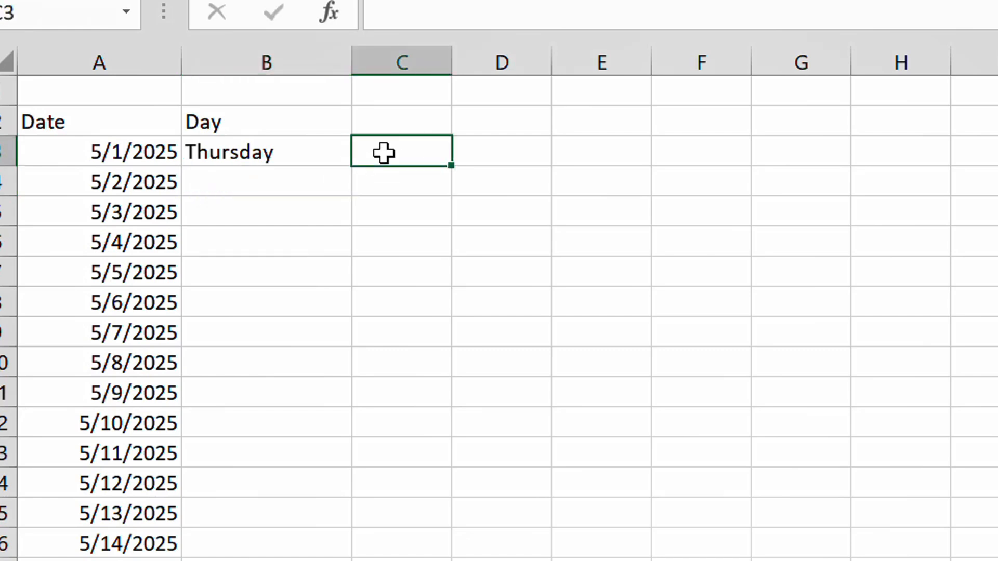
pyautogui.write('+')
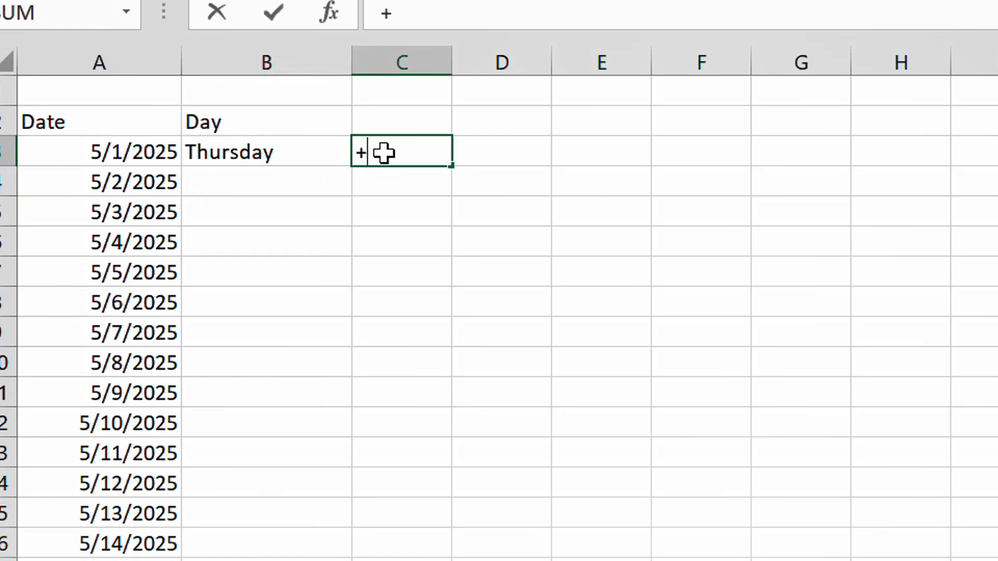
pyautogui.press('BackSpace')
pyautogui.write('=')
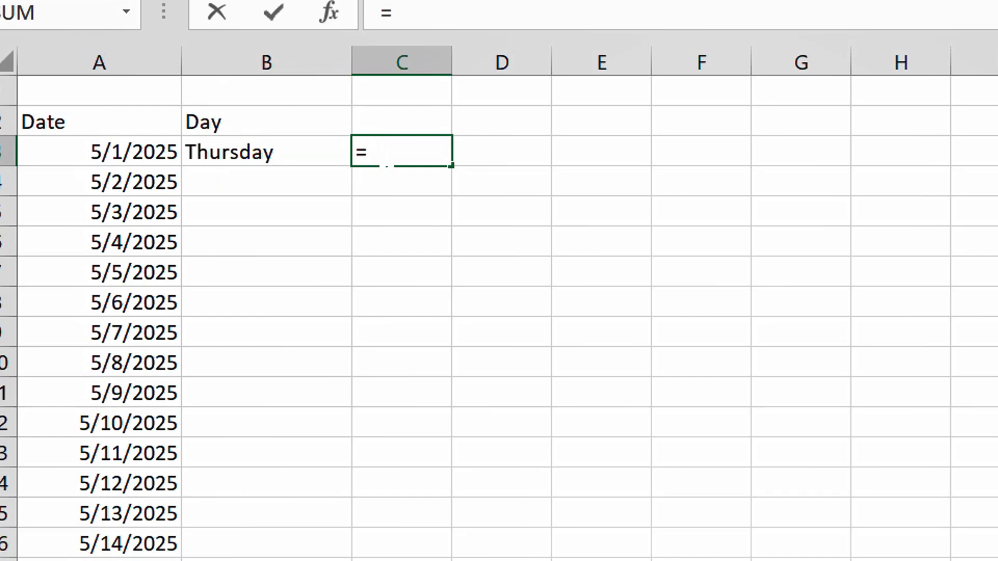
pyautogui.write('(tec')
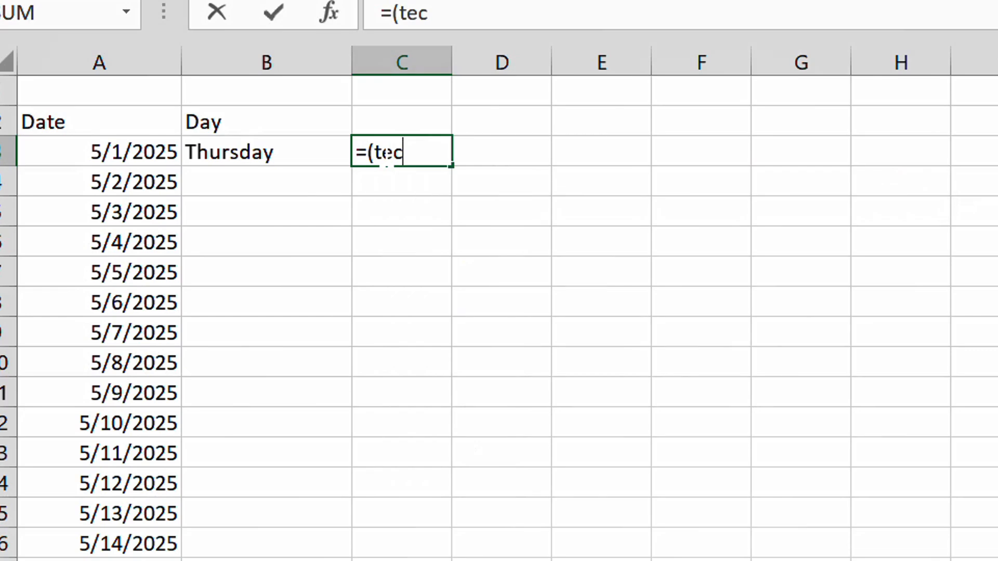
pyautogui.press('BackSpace')
pyautogui.write('x')
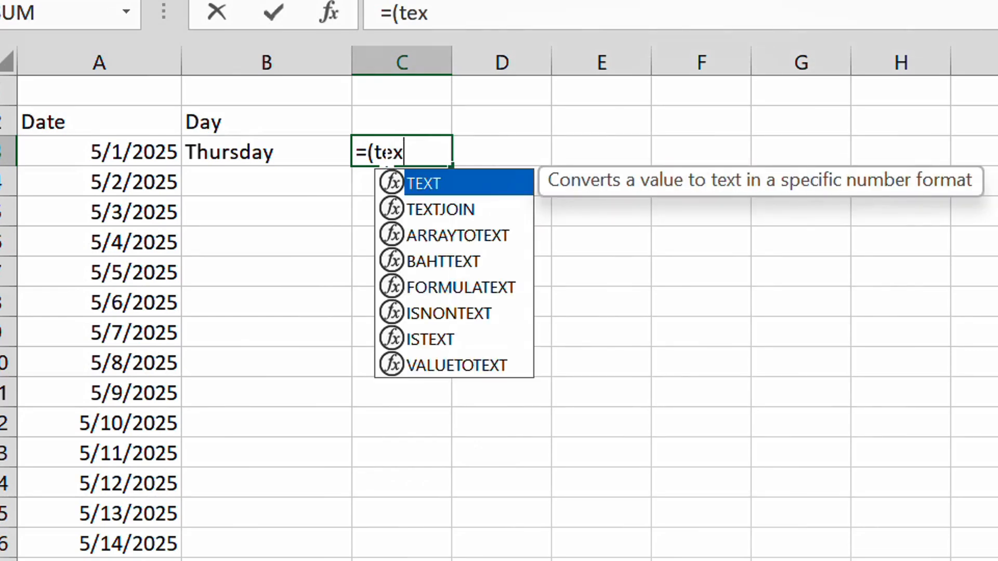
pyautogui.doubleClick(423, 189)
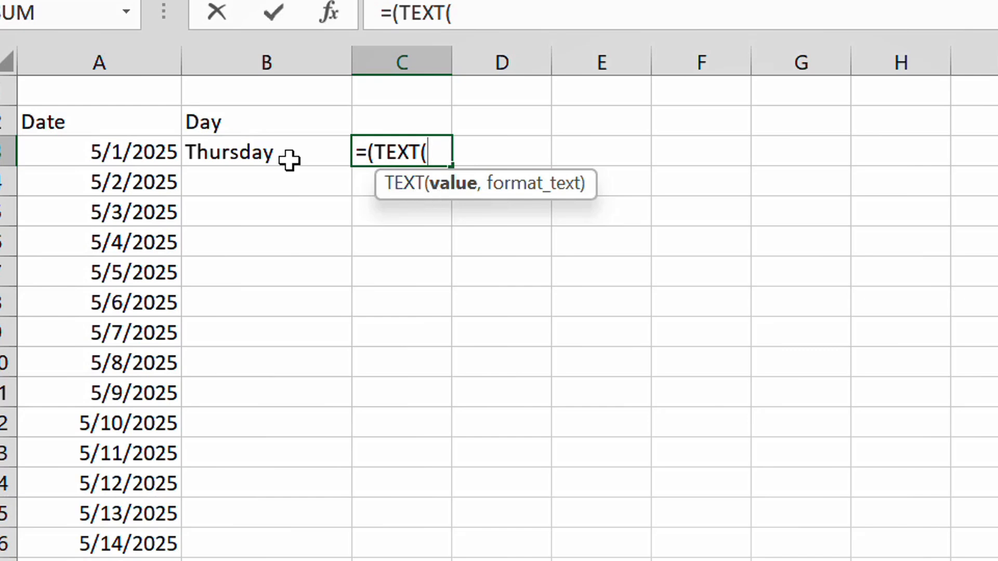
pyautogui.click(113, 152)
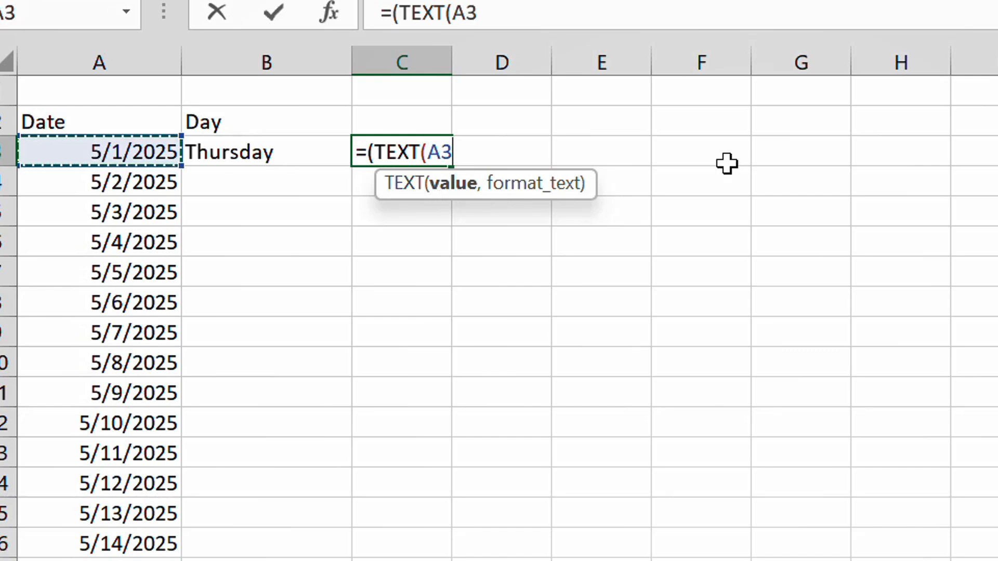
pyautogui.write(',"')
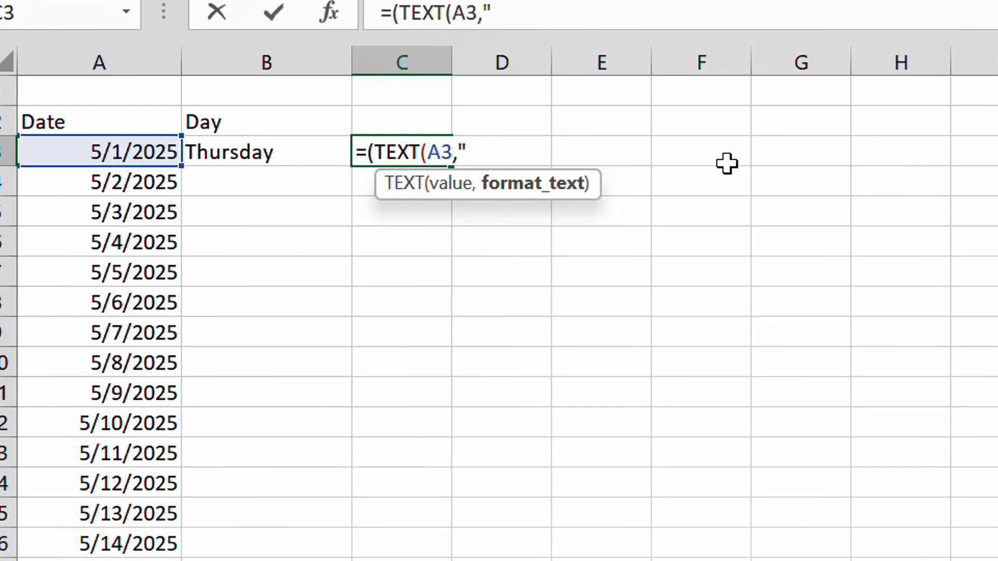
pyautogui.write('dddd"))')
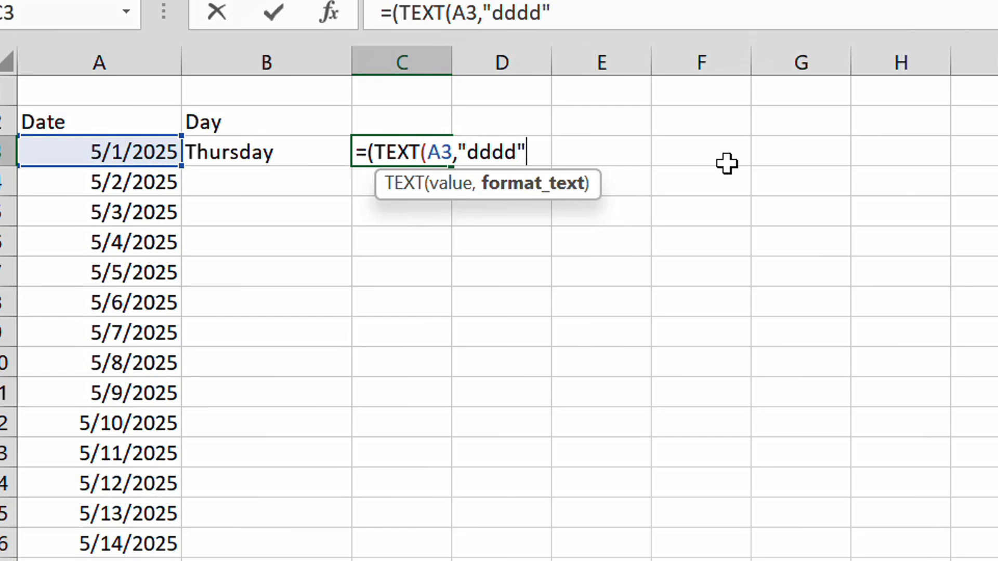
pyautogui.press('Return')
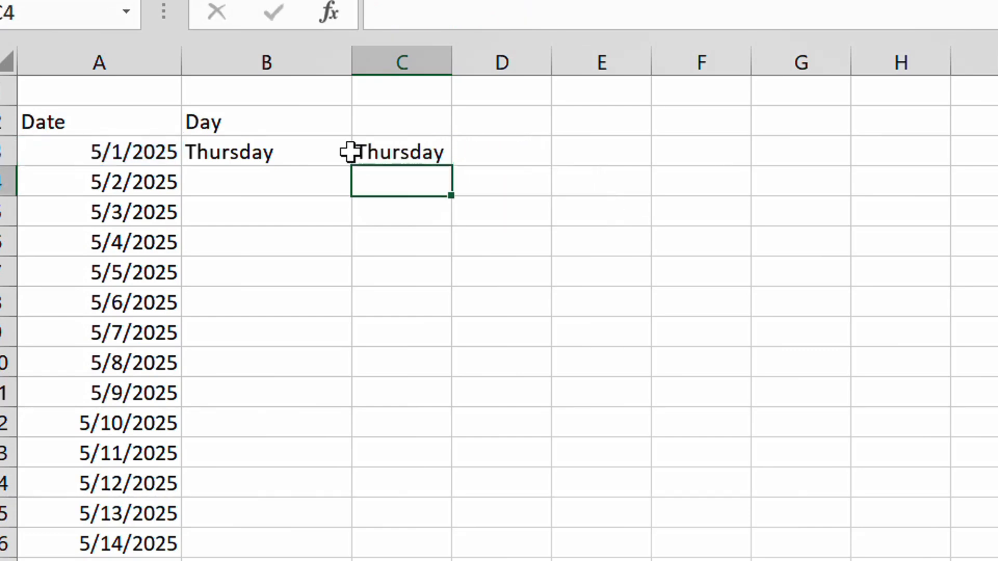
# Fill the B3 weekday formula down column B for all the dates and review the filled rows.
pyautogui.click(273, 156)
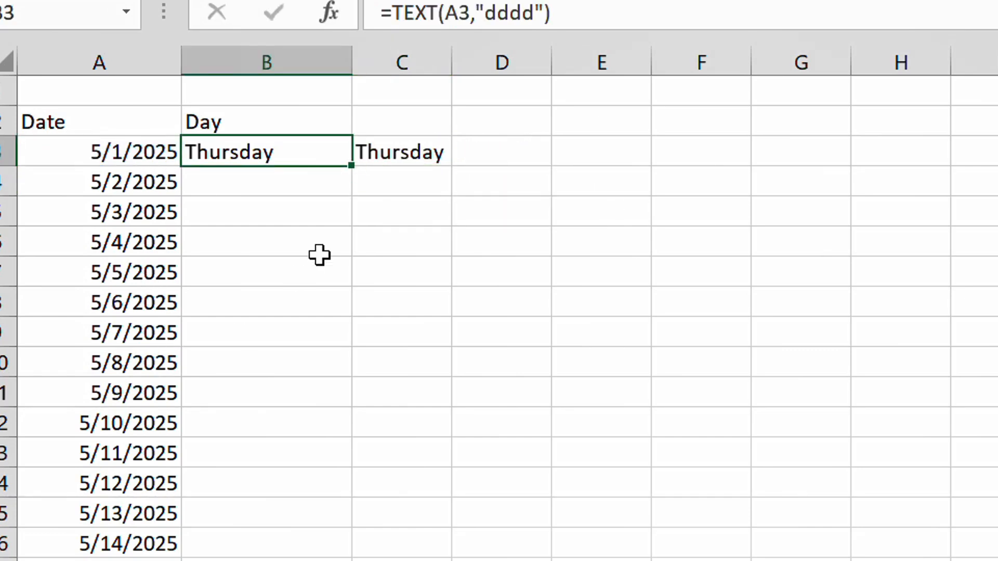
pyautogui.doubleClick(351, 172)
pyautogui.scroll(-5, 338, 556)
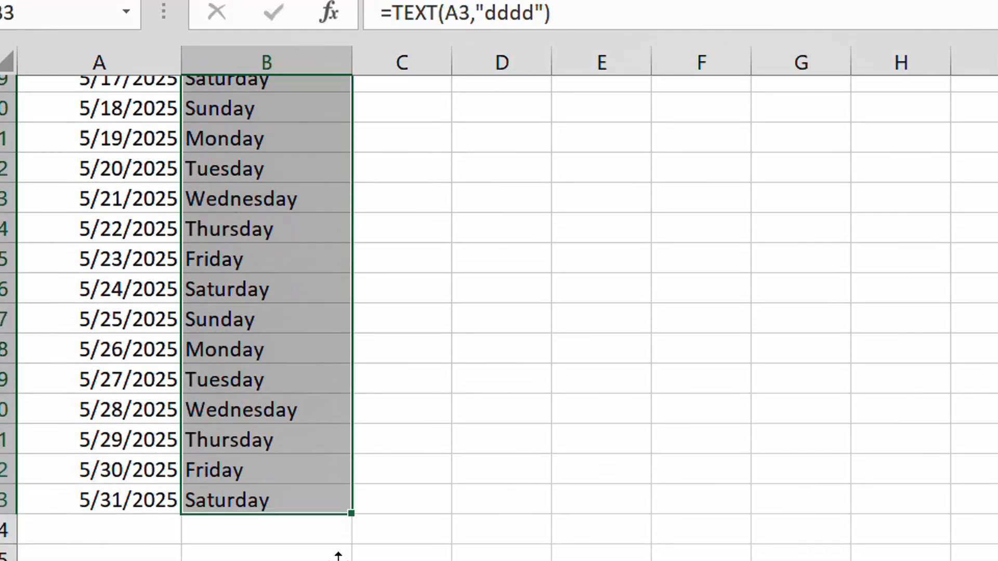
pyautogui.scroll(-6, 252, 401)
pyautogui.scroll(12, 251, 336)
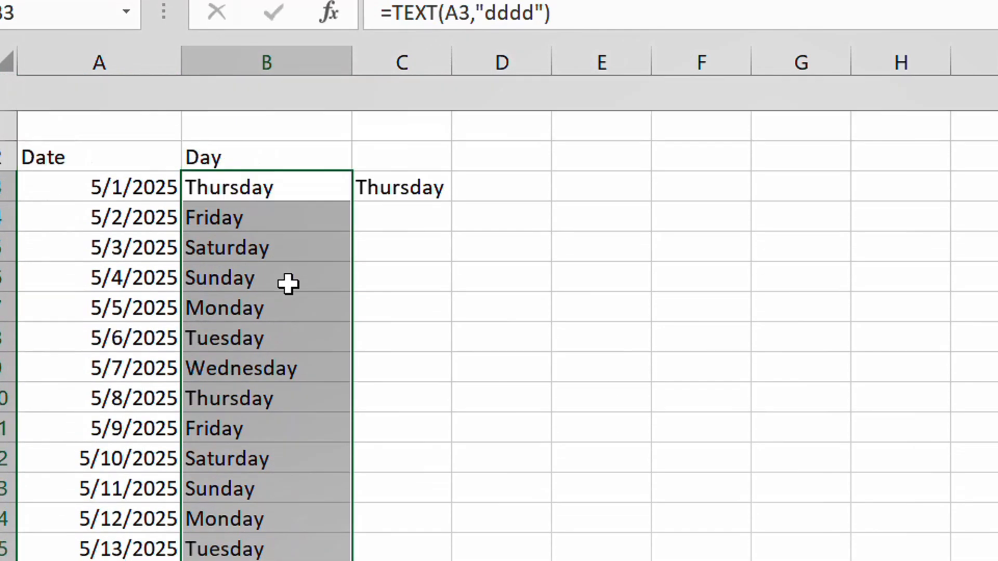
pyautogui.scroll(-1, 288, 283)
# Open the Windows calendar at May 2025 to check the weekdays against the dates.
pyautogui.click(387, 184)
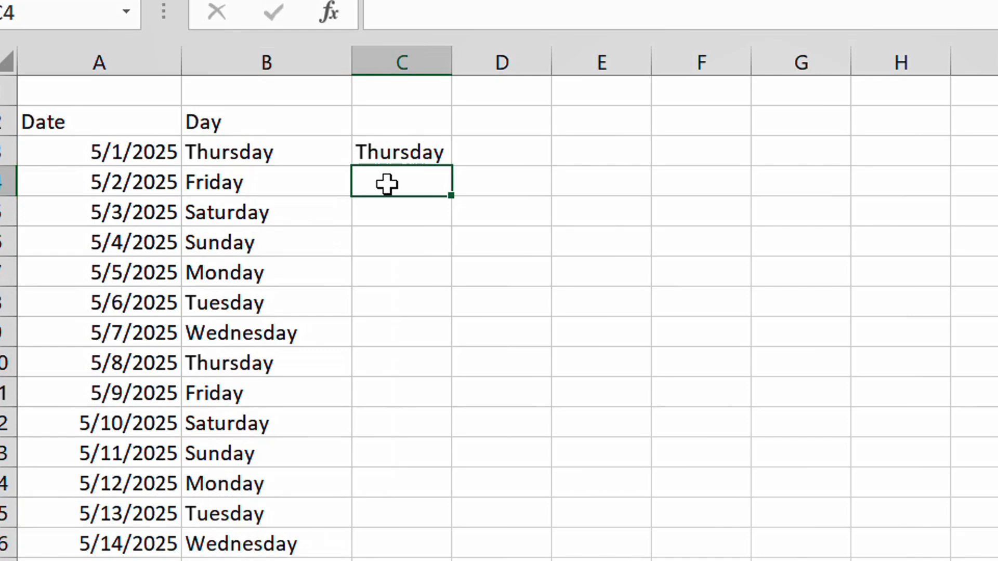
pyautogui.click(122, 201)
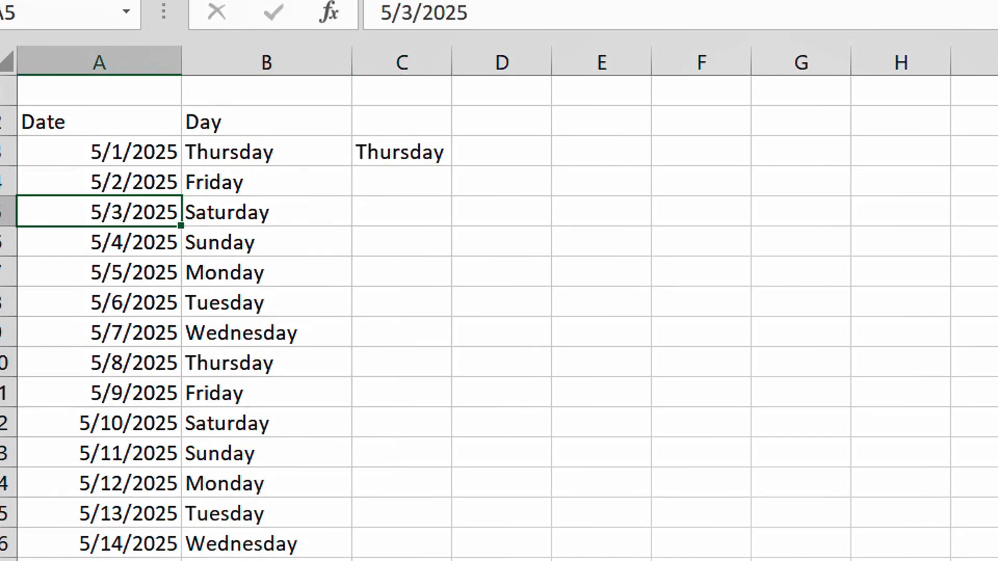
pyautogui.click(954, 543)
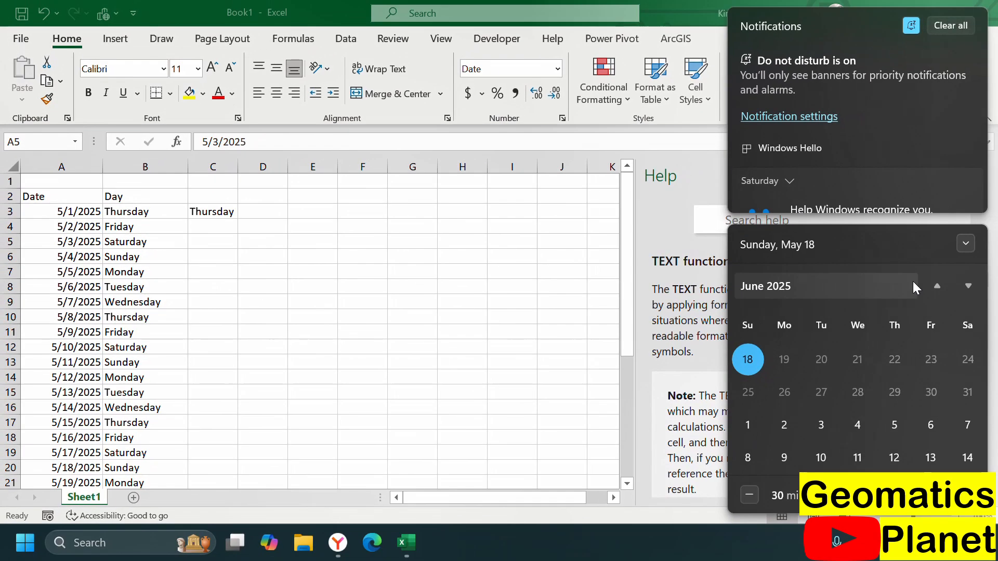
pyautogui.click(935, 287)
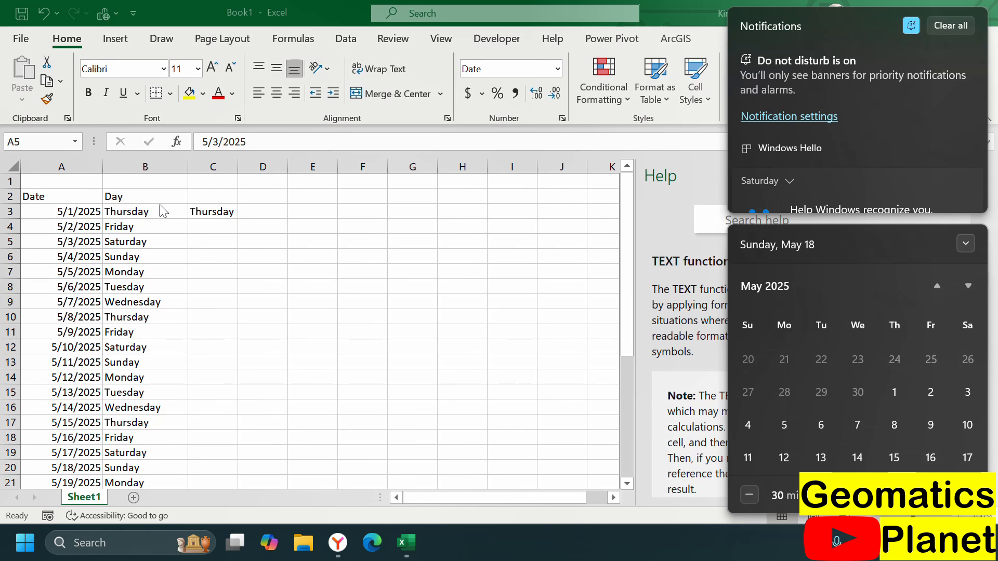
# Close the calendar and fill the C3 weekday formula down column C for all the dates.
pyautogui.click(204, 216)
pyautogui.click(203, 215)
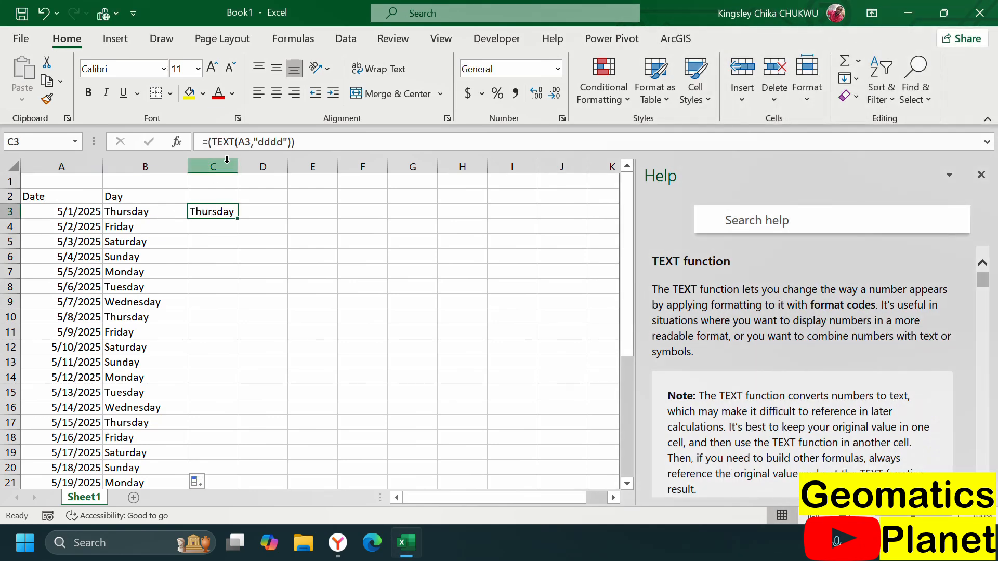
pyautogui.doubleClick(238, 221)
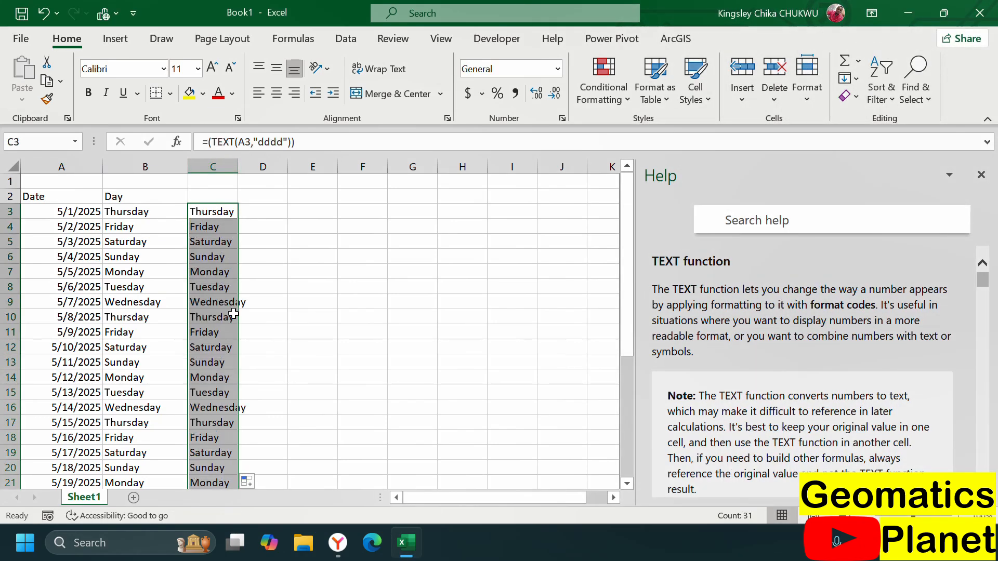
pyautogui.scroll(-10, 222, 355)
pyautogui.scroll(10, 221, 355)
# Select cell D3 and review the TEXT function's syntax and example format codes in the help article.
pyautogui.click(271, 214)
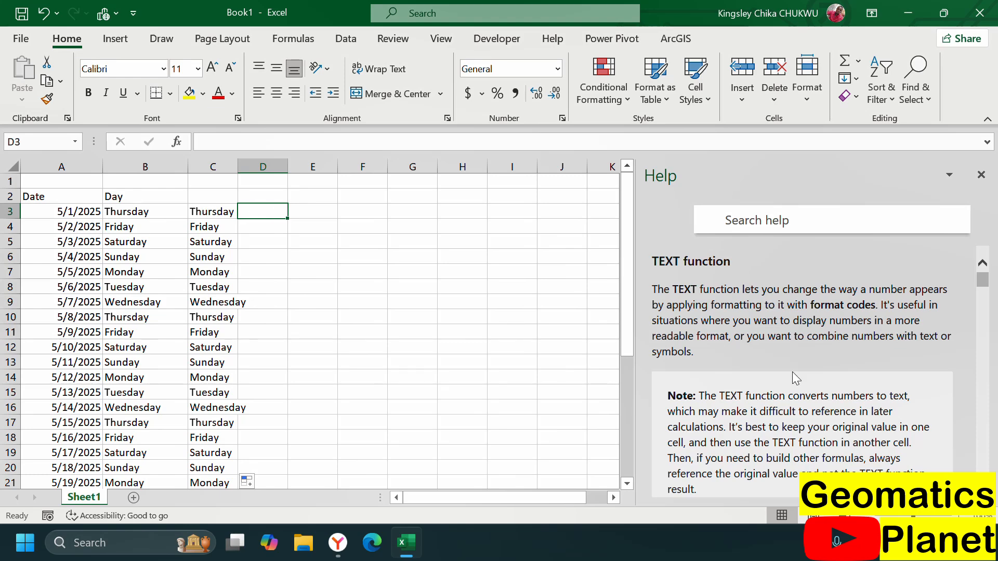
pyautogui.scroll(-5, 771, 370)
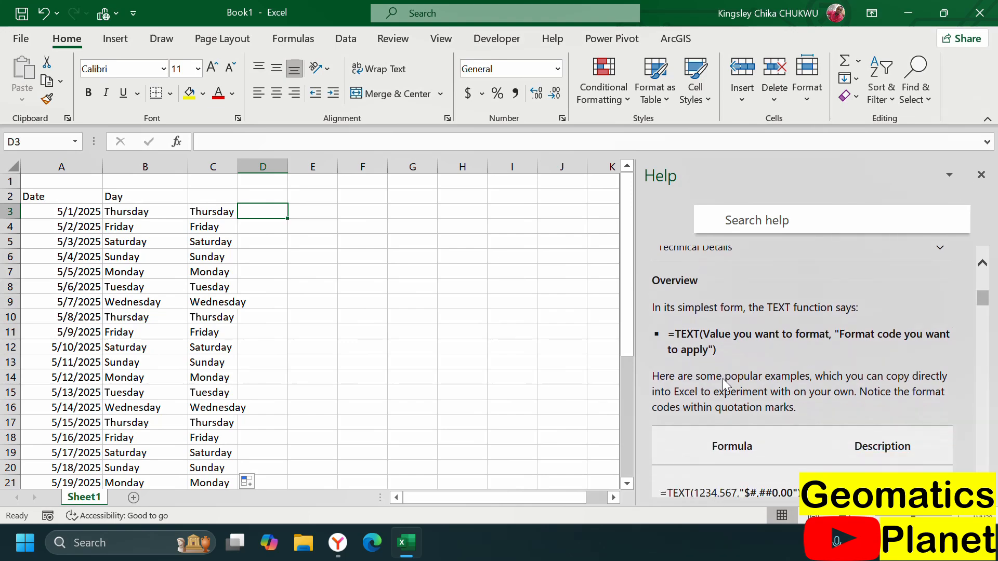
pyautogui.scroll(-1, 797, 342)
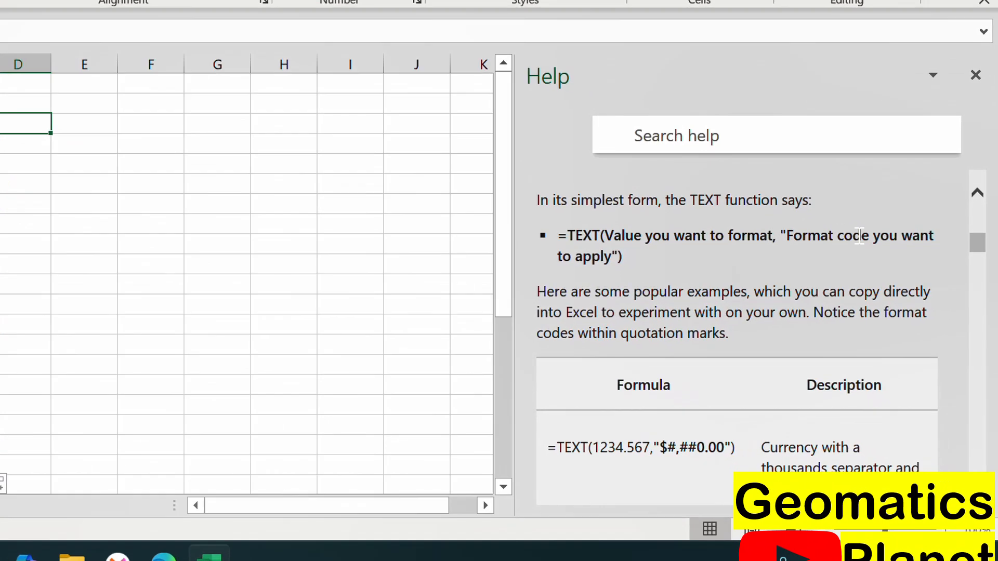
pyautogui.scroll(-2, 492, 161)
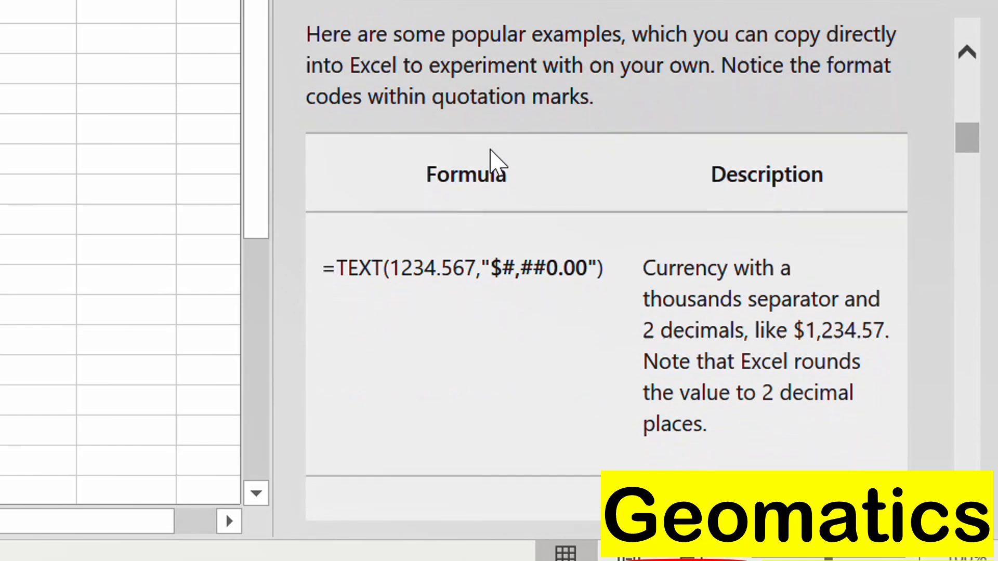
pyautogui.scroll(-5, 443, 322)
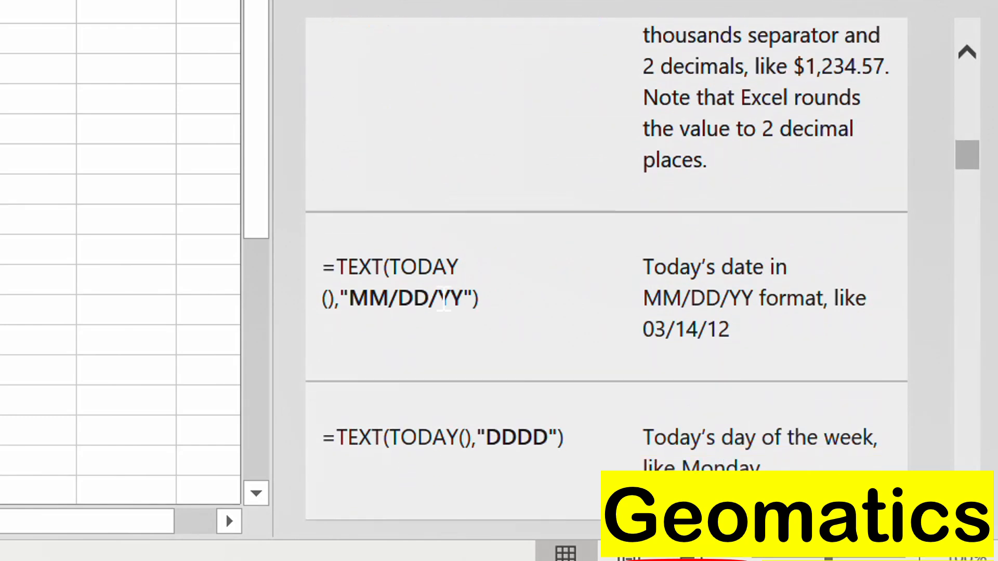
pyautogui.scroll(-4, 508, 392)
pyautogui.scroll(-4, 598, 353)
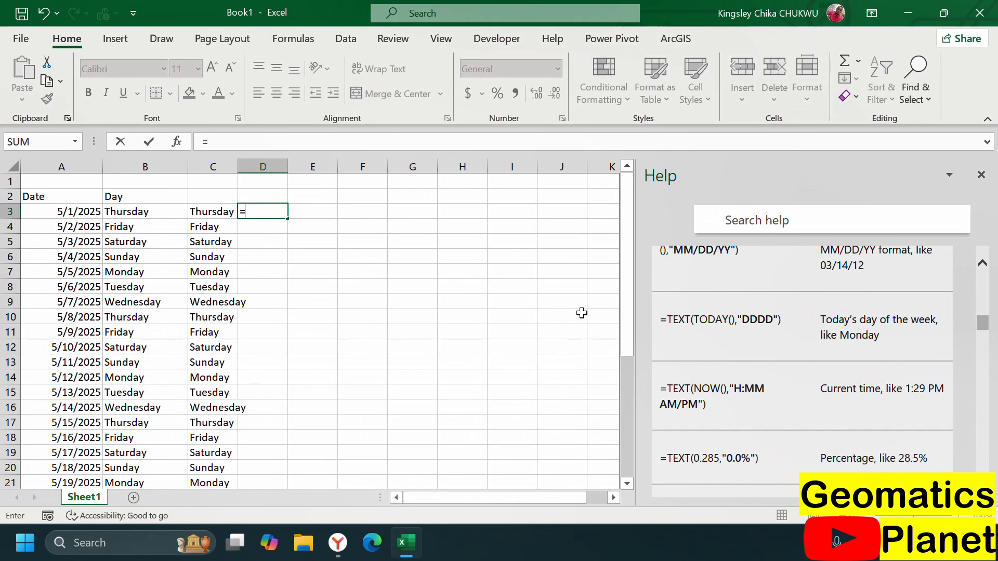
# Enter the formula =TEXT(TODAY(),"dddd") in cell D3 and check it in the cell.
pyautogui.write('tet')
pyautogui.press('BackSpace')
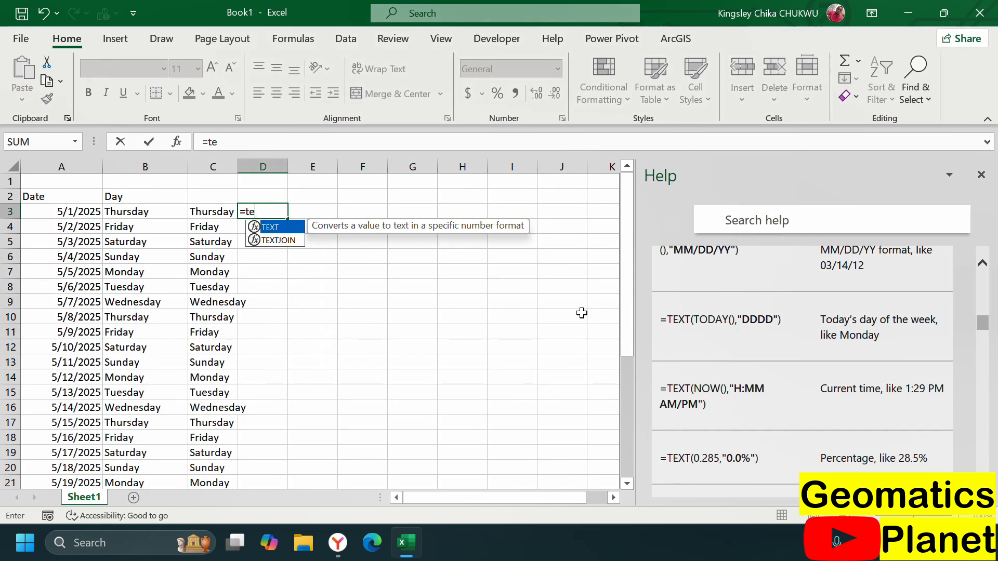
pyautogui.write('xt(tod')
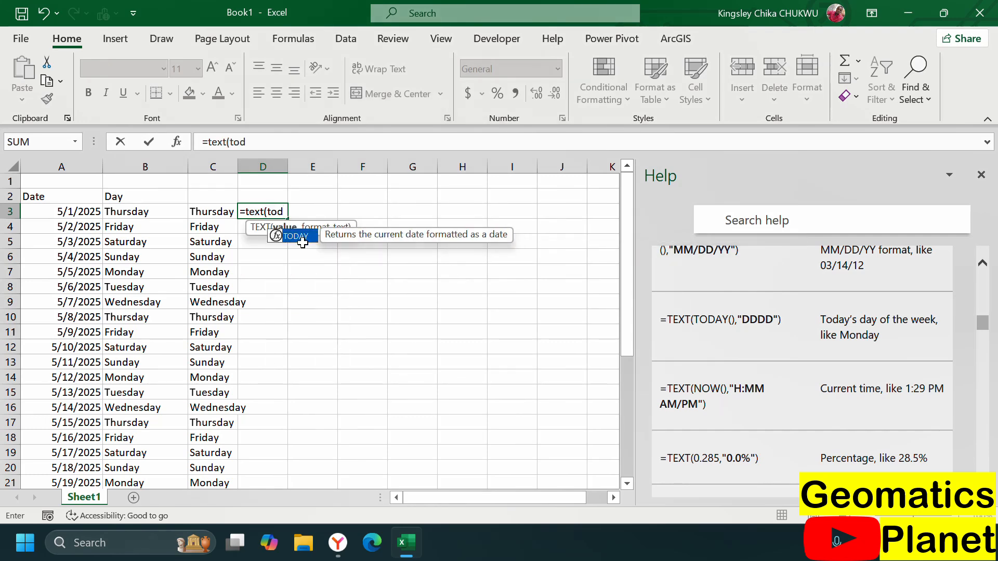
pyautogui.doubleClick(295, 240)
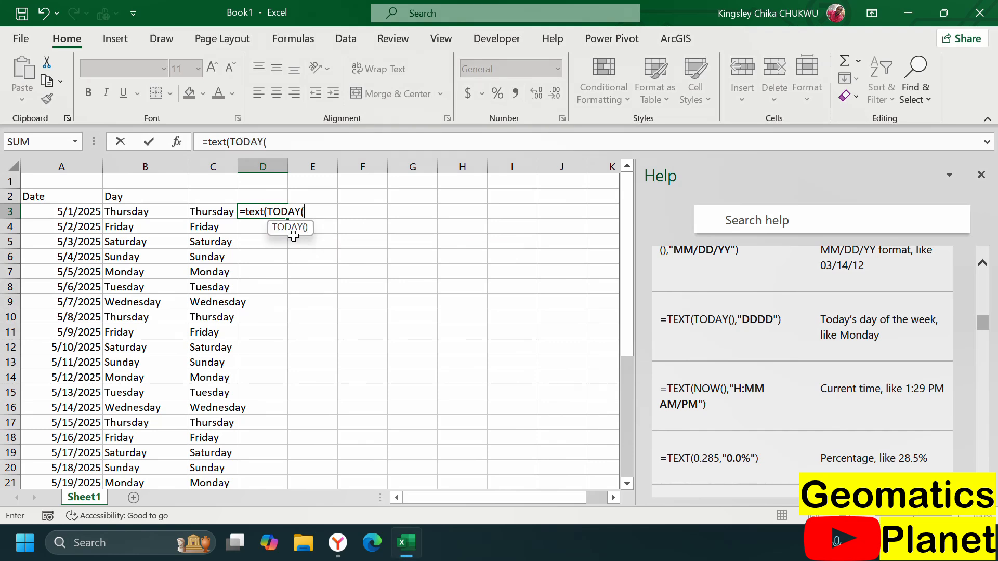
pyautogui.write(')')
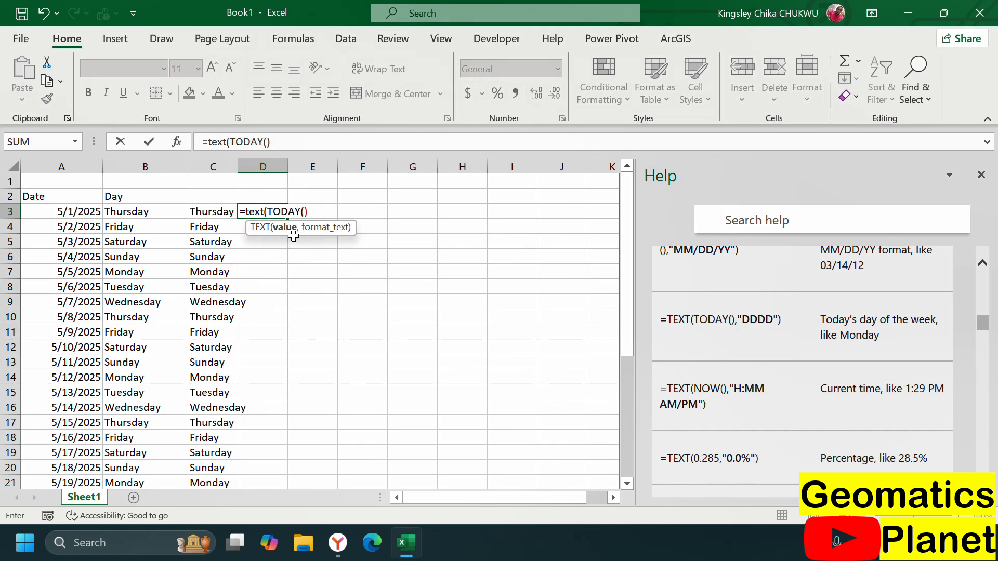
pyautogui.write(',')
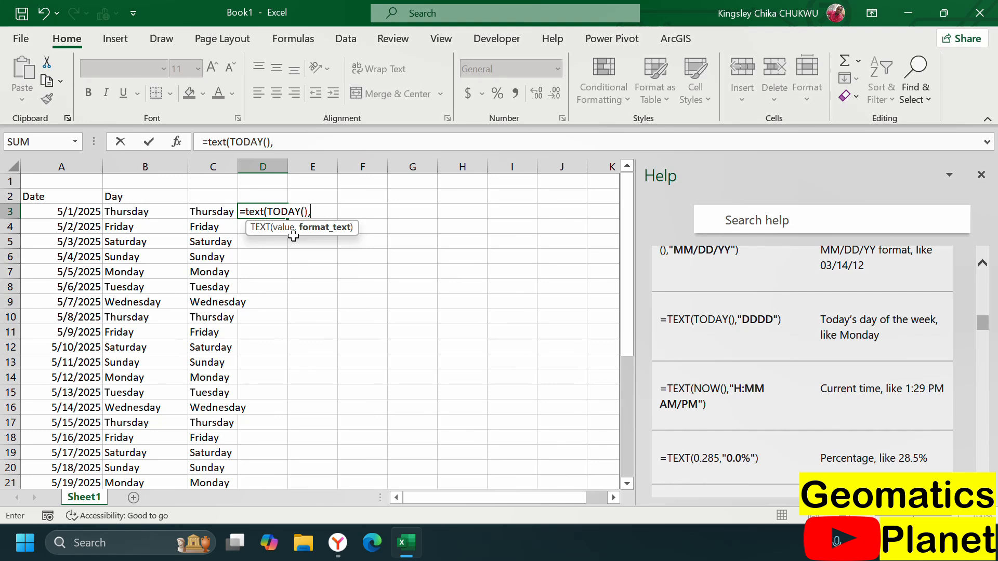
pyautogui.write('"dddd"')
pyautogui.press('Return')
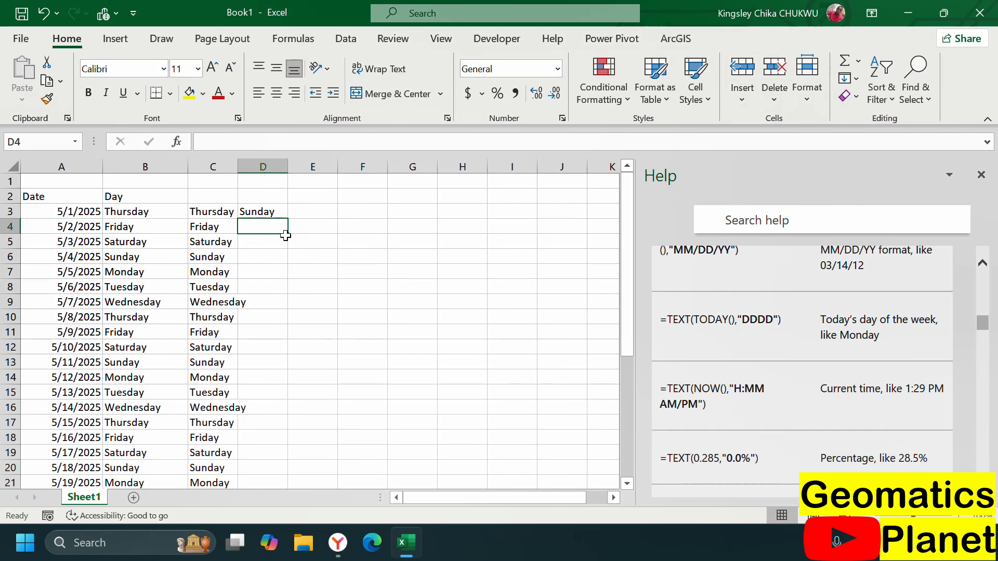
pyautogui.click(268, 209)
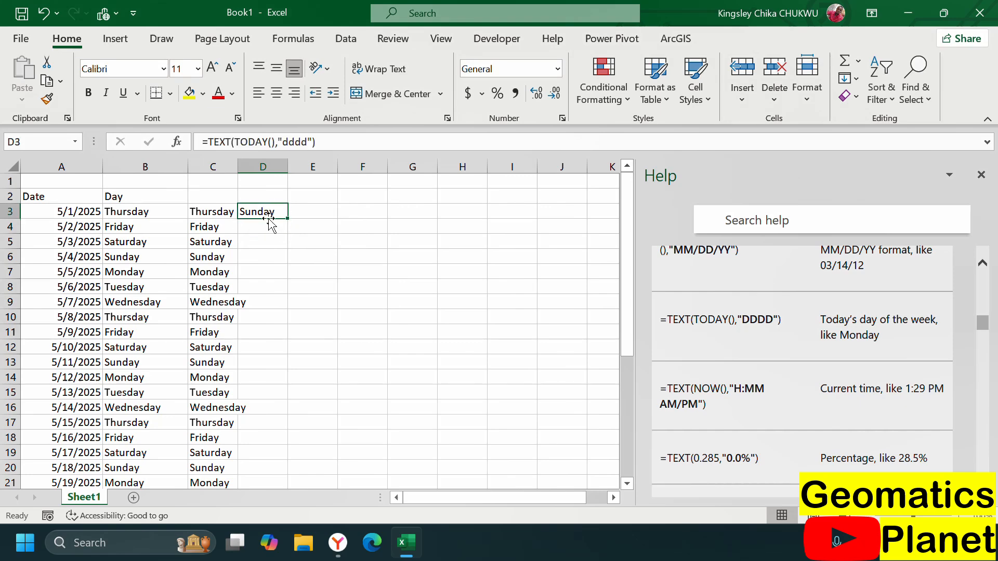
# Try to enter the current-time formula =text(now()."H:MMAM/PM") in cell D4.
pyautogui.click(268, 223)
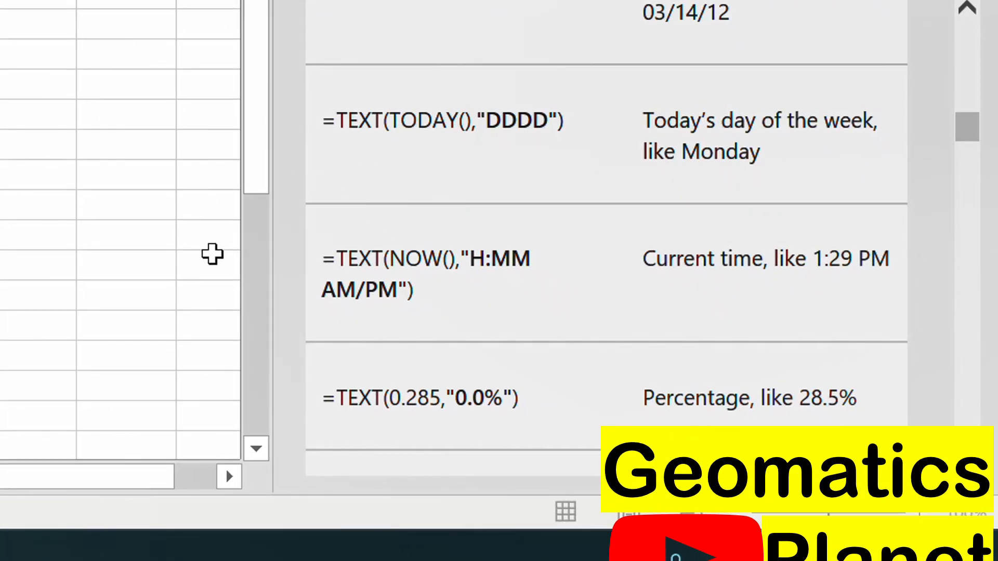
pyautogui.write('=text(now')
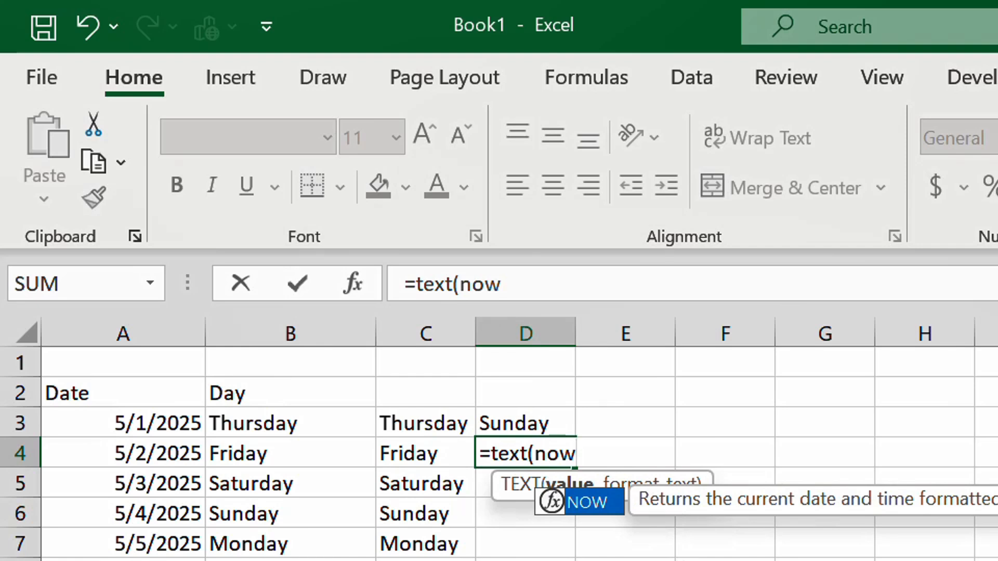
pyautogui.write('(')
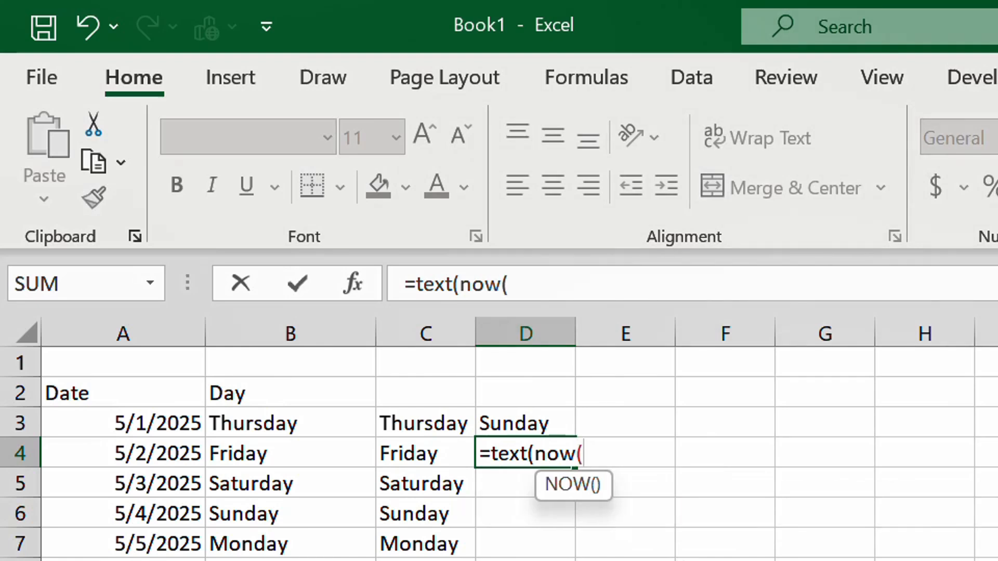
pyautogui.write(')')
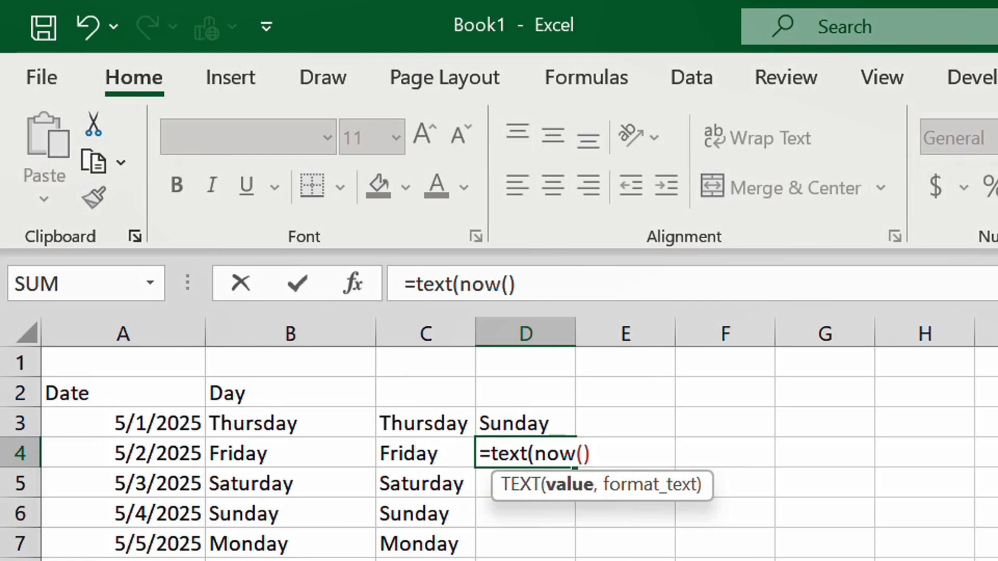
pyautogui.write('."H:MM')
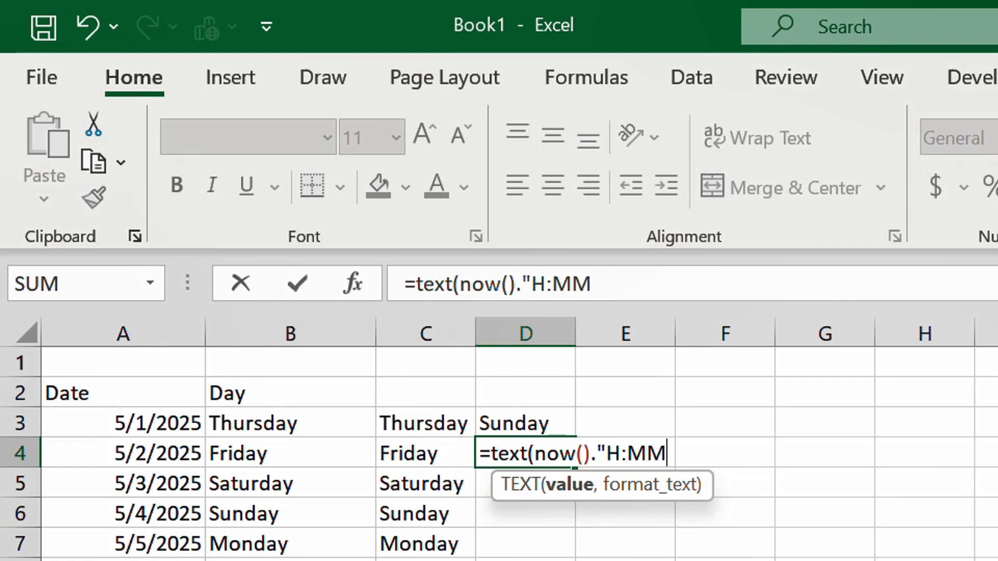
pyautogui.write('AM/P')
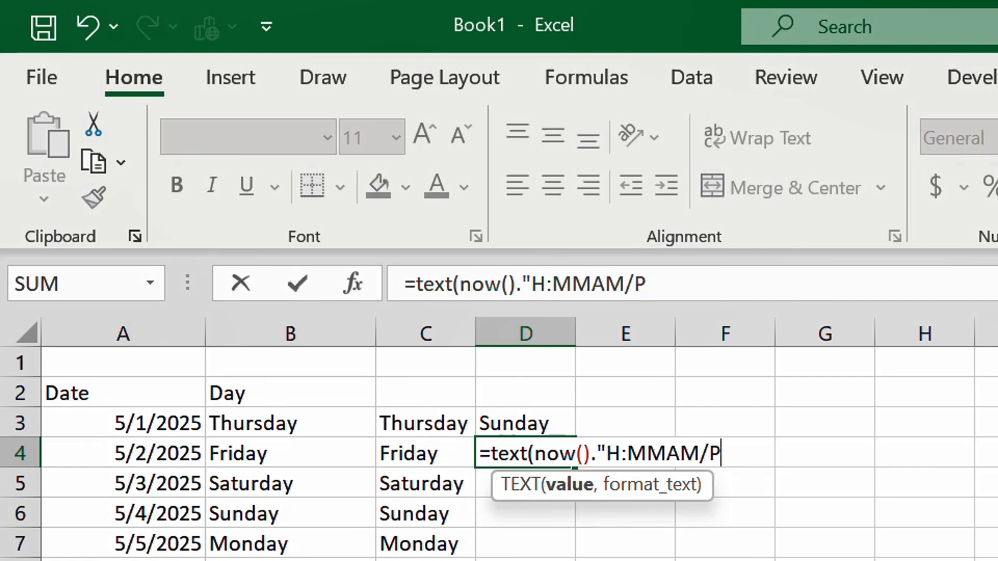
pyautogui.write('M')
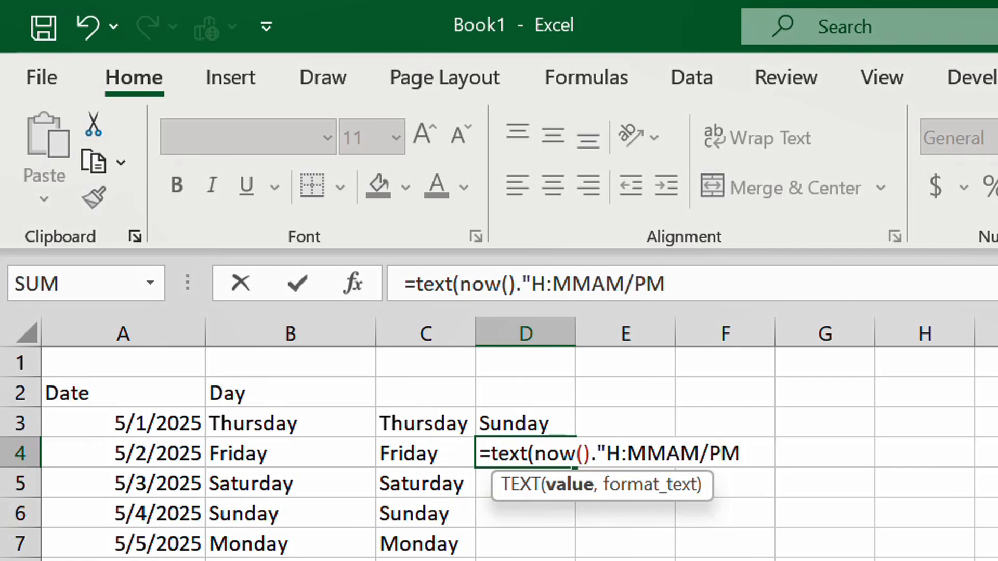
pyautogui.write('")')
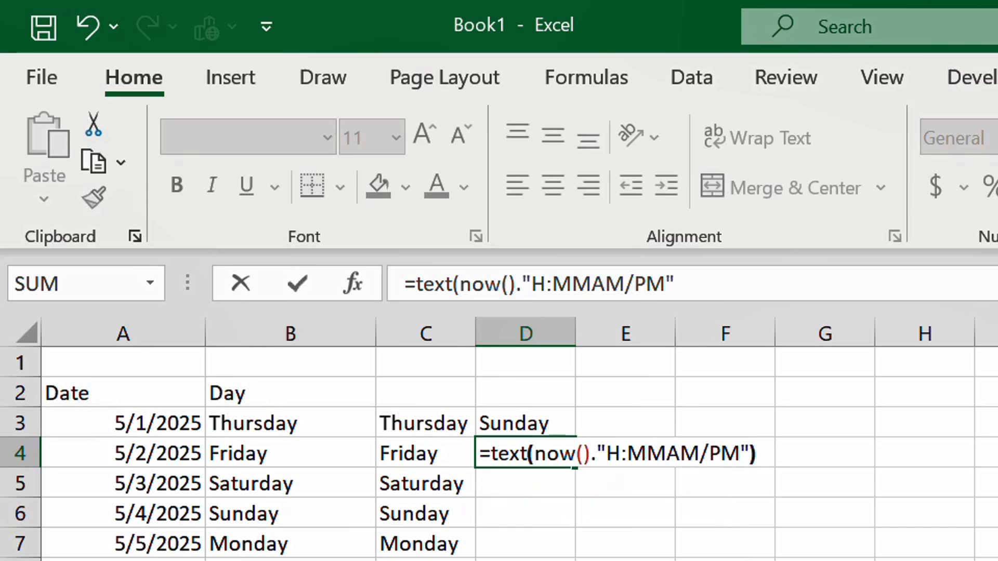
pyautogui.press('Return')
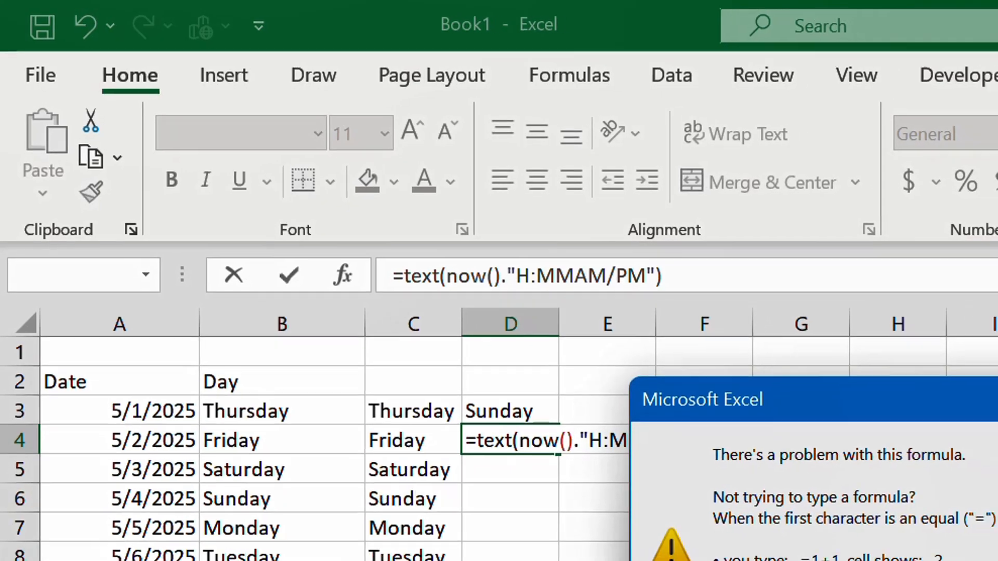
# Dismiss the formula error and replace the period before the format code in D4 with a comma.
pyautogui.click(545, 422)
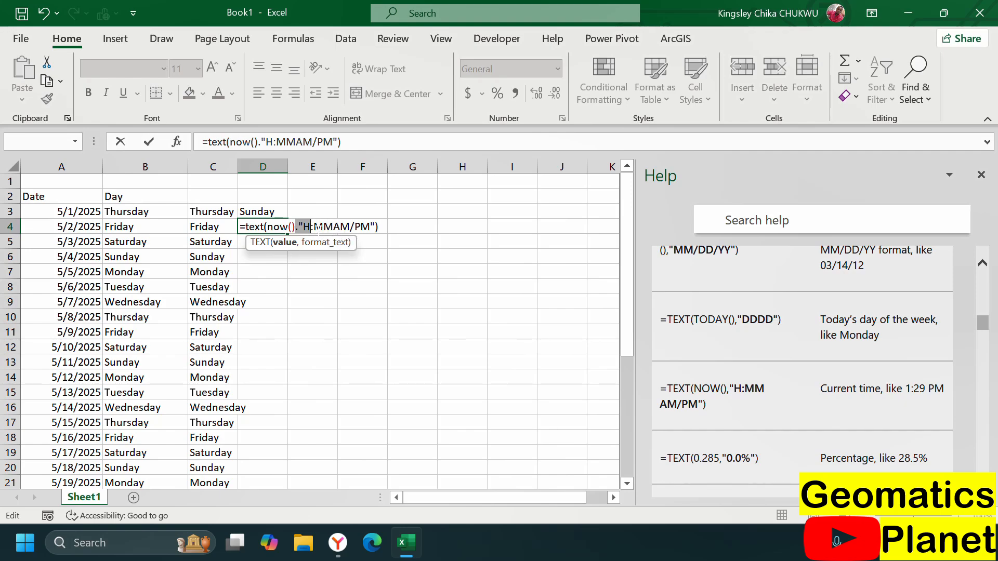
pyautogui.click(298, 227)
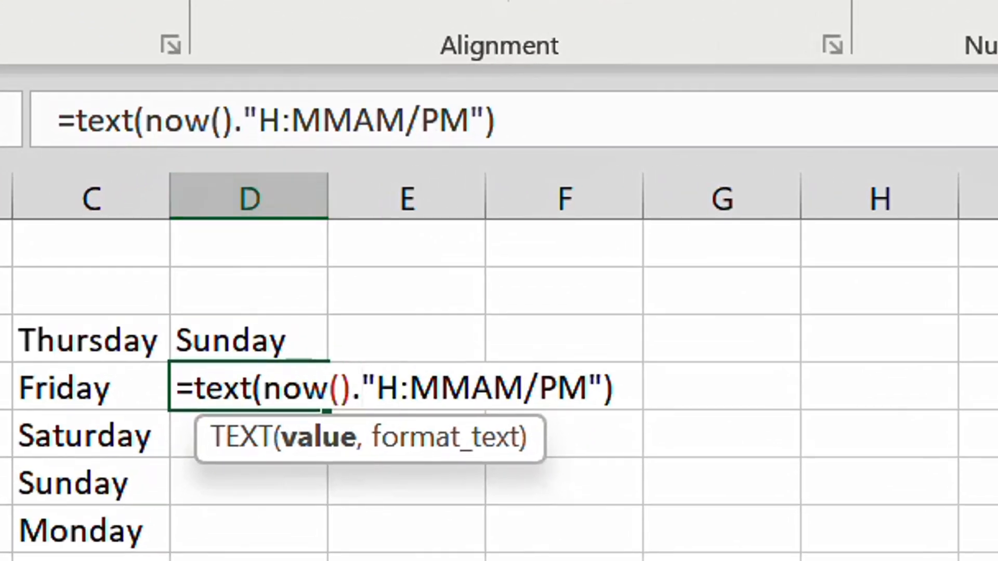
pyautogui.click(251, 120)
pyautogui.press('BackSpace')
pyautogui.write(',')
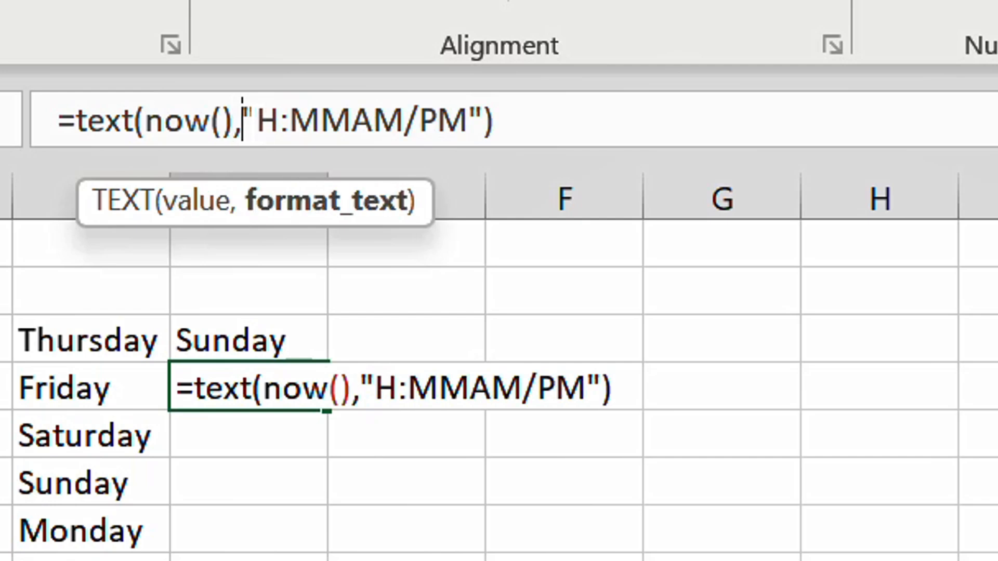
pyautogui.press('Return')
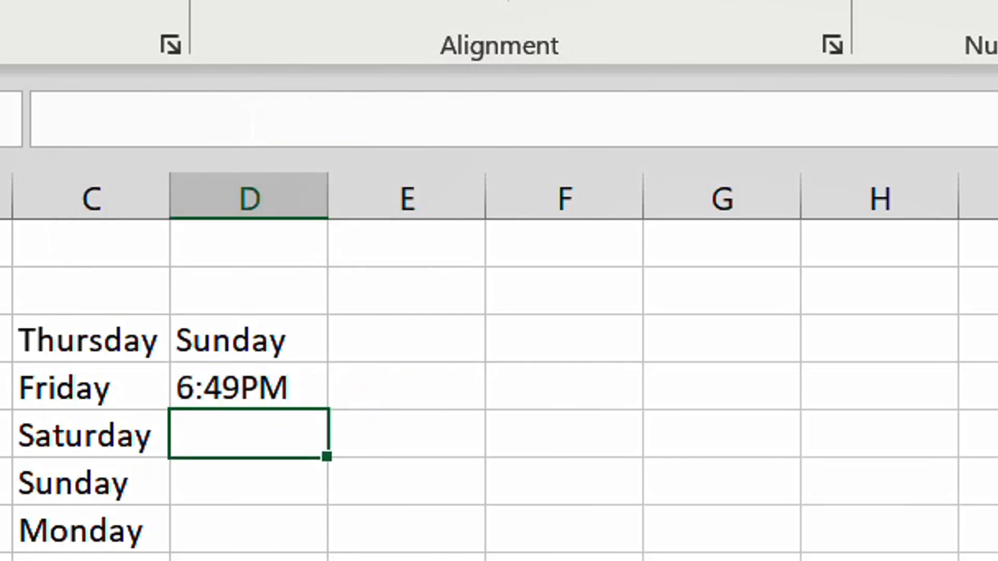
# Open the D4 time formula for editing and look through the format code examples in the TEXT help article.
pyautogui.doubleClick(214, 383)
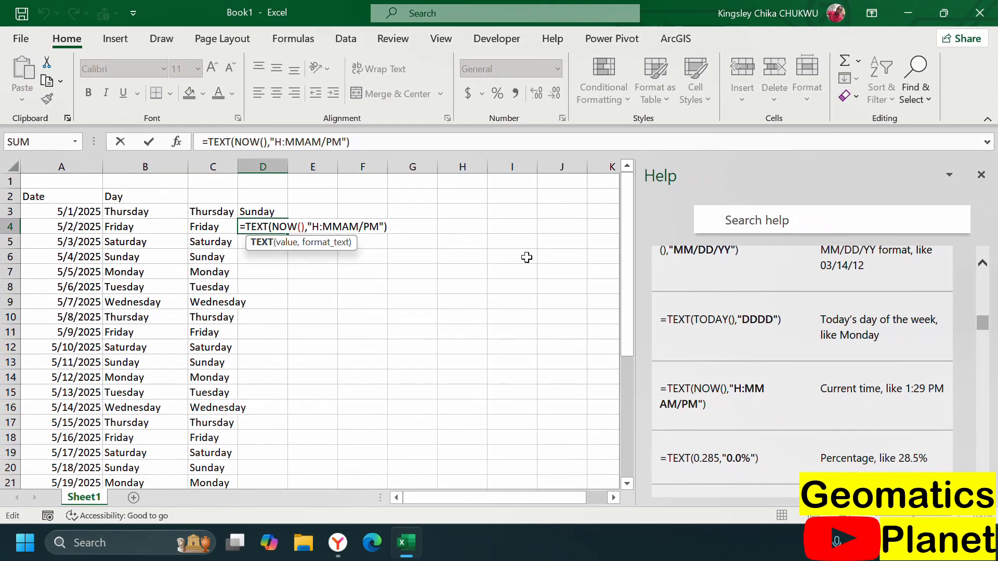
pyautogui.scroll(6, 764, 285)
pyautogui.scroll(-10, 763, 285)
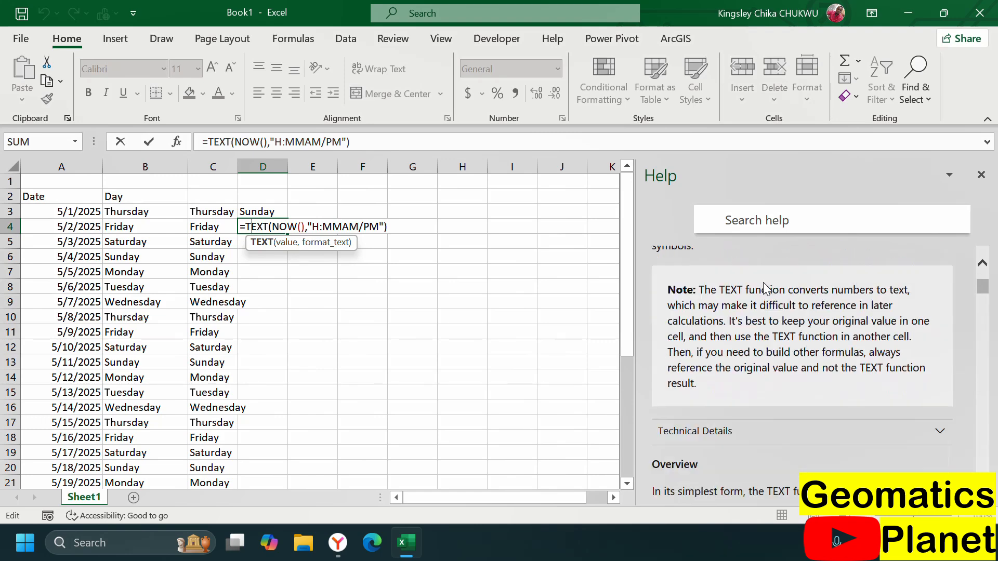
pyautogui.scroll(-3, 763, 285)
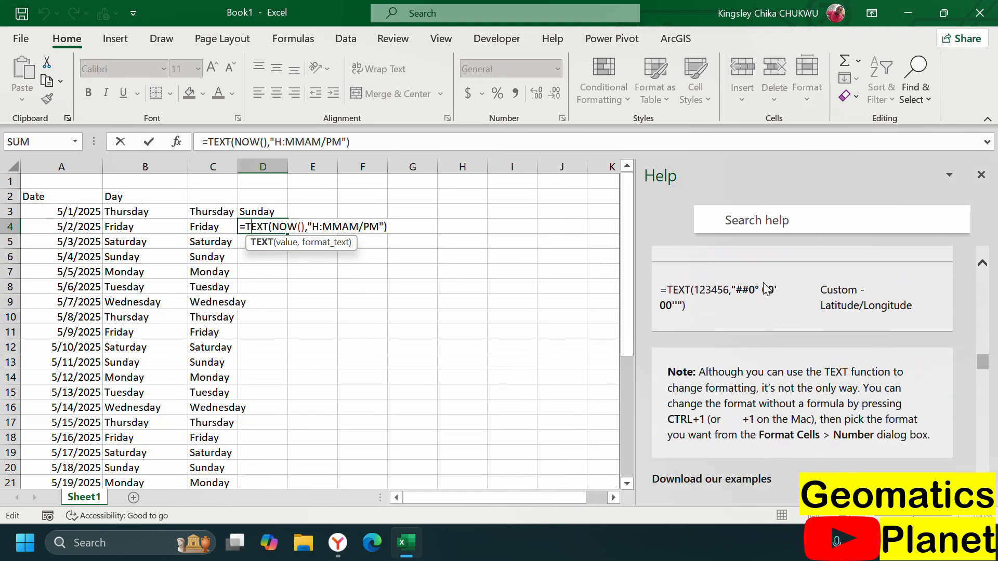
pyautogui.scroll(15, 766, 288)
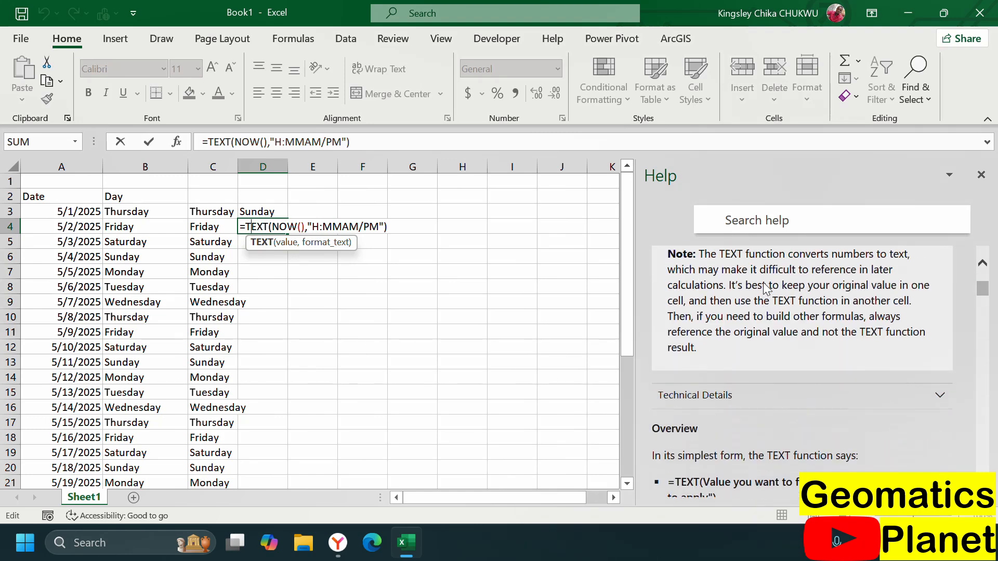